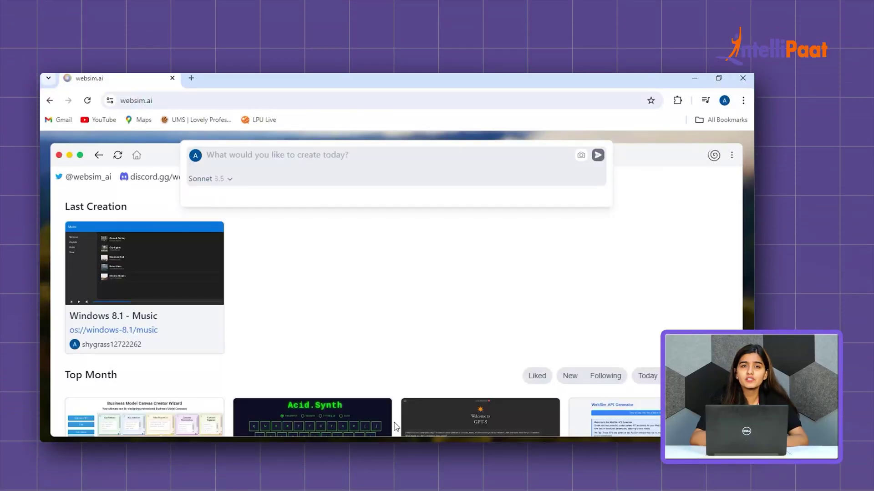
Check the available AI models and switch the trending feed to Today, then Week.
{"action": "left_click", "coordinate": [233, 182]}
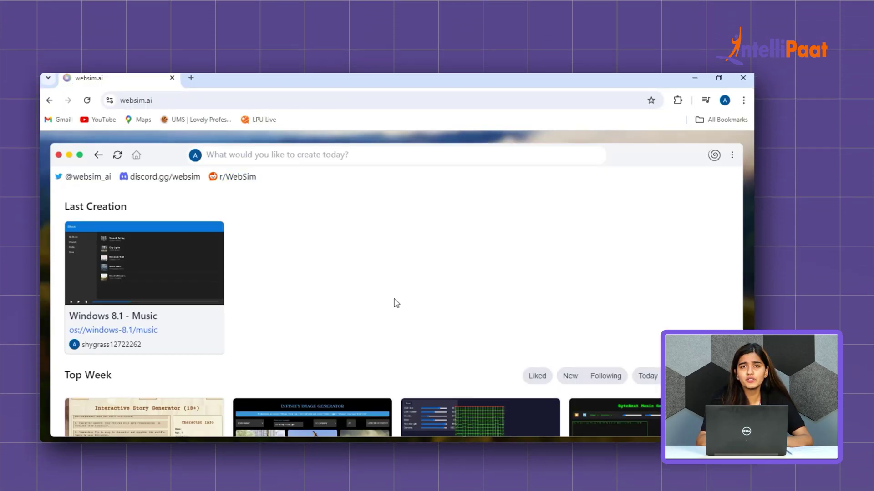
{"action": "scroll", "coordinate": [396, 303], "scroll_direction": "down", "scroll_amount": 5}
{"action": "left_click", "coordinate": [644, 213]}
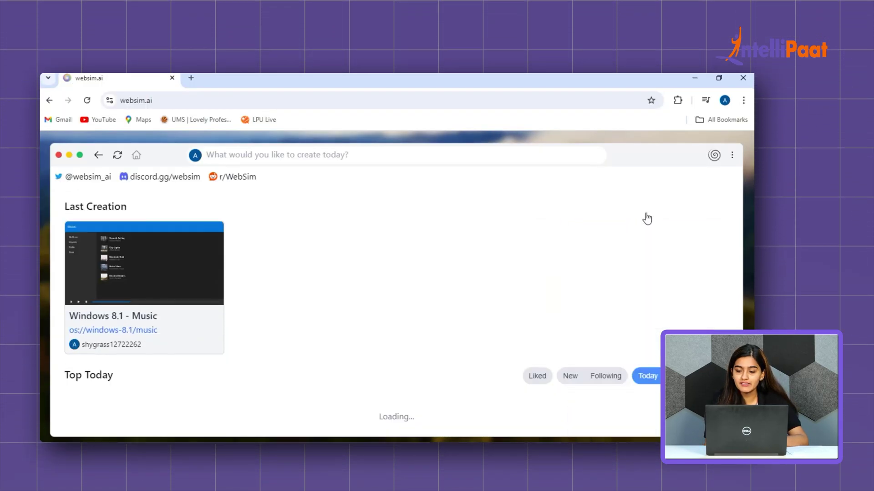
{"action": "scroll", "coordinate": [684, 311], "scroll_direction": "down", "scroll_amount": 2}
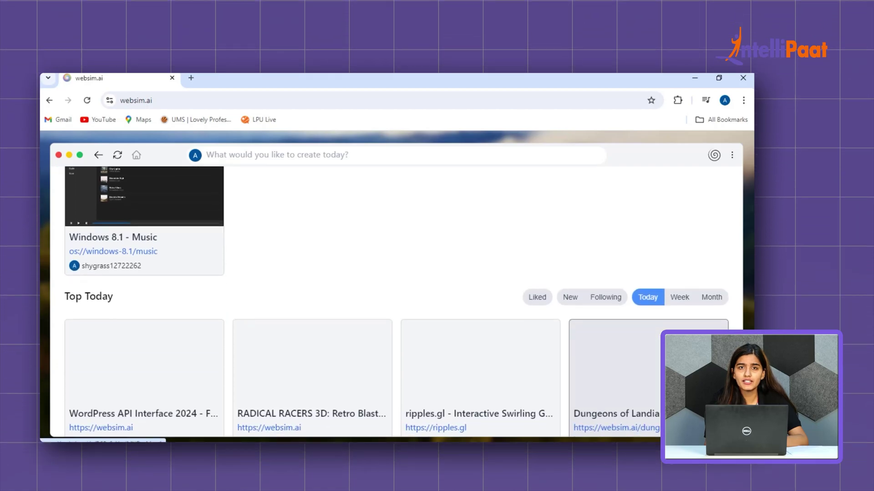
{"action": "left_click", "coordinate": [688, 306]}
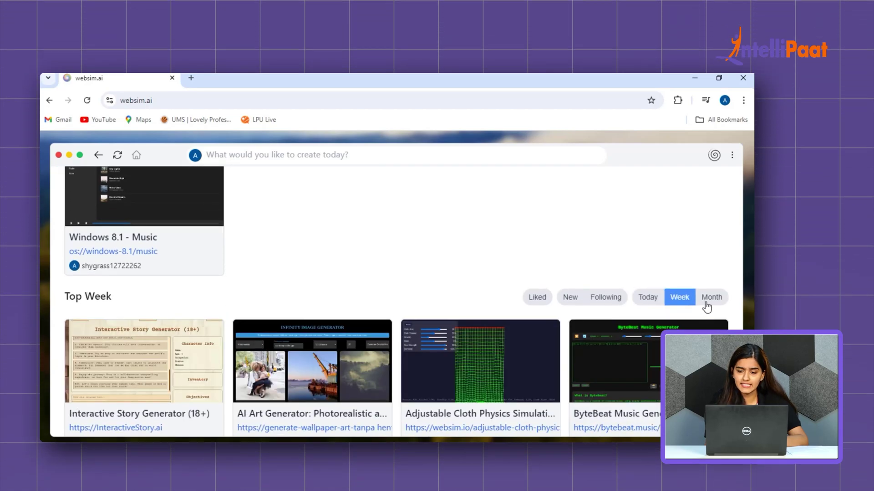
Show the month's top sims and open the page's extra options menu.
{"action": "left_click", "coordinate": [706, 304]}
{"action": "scroll", "coordinate": [532, 352], "scroll_direction": "down", "scroll_amount": 4}
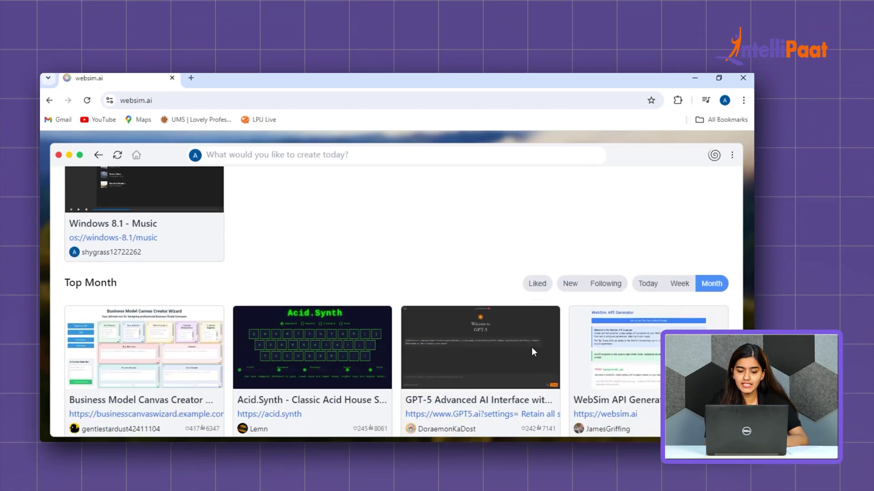
{"action": "scroll", "coordinate": [532, 353], "scroll_direction": "up", "scroll_amount": 4}
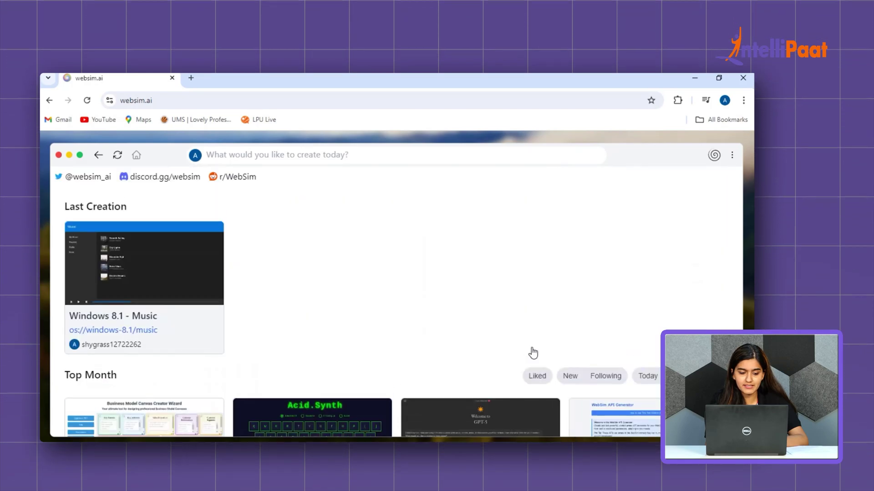
{"action": "left_click", "coordinate": [731, 156]}
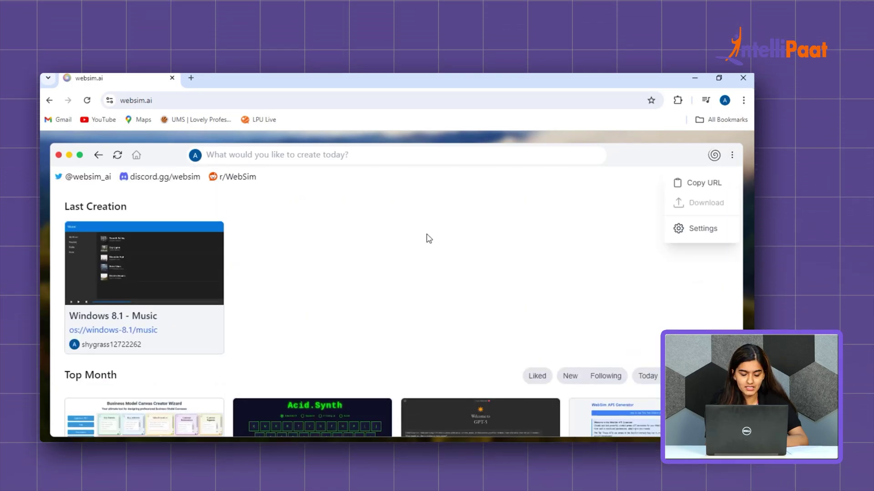
Submit the prompt 'create a 3d game tic tac toe' to generate the game.
{"action": "left_click", "coordinate": [276, 155]}
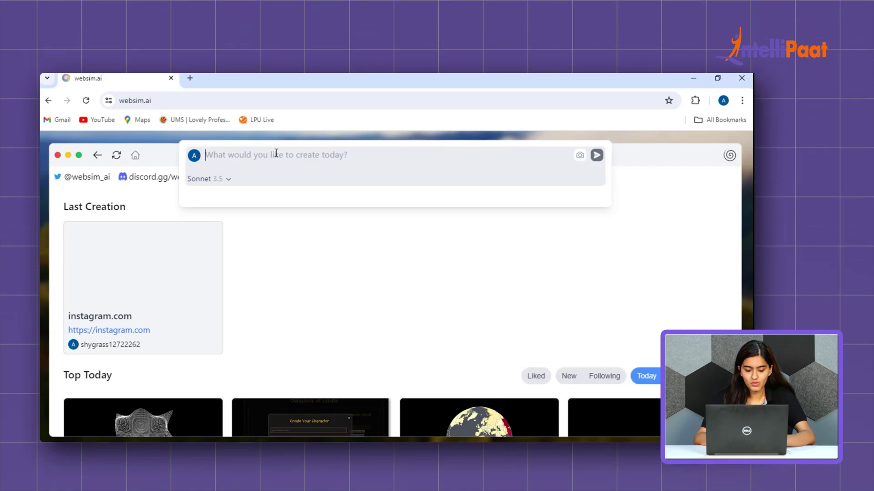
{"action": "type", "text": "create a"}
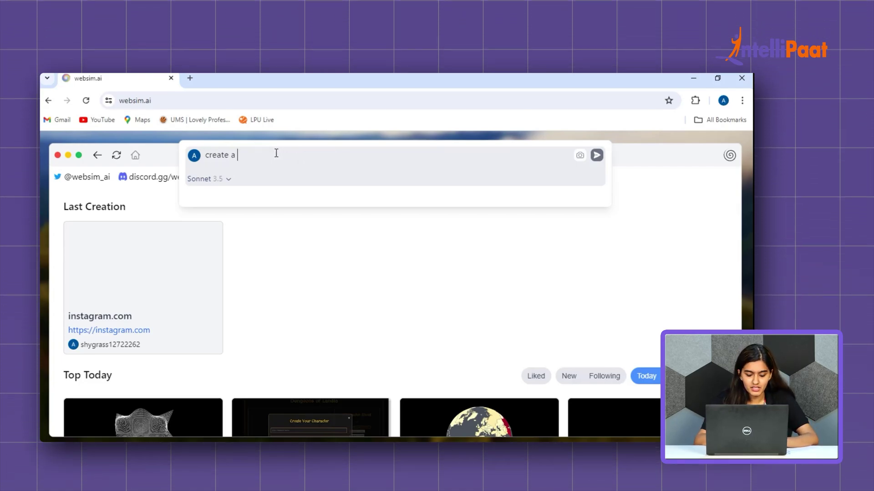
{"action": "type", "text": " 3d"}
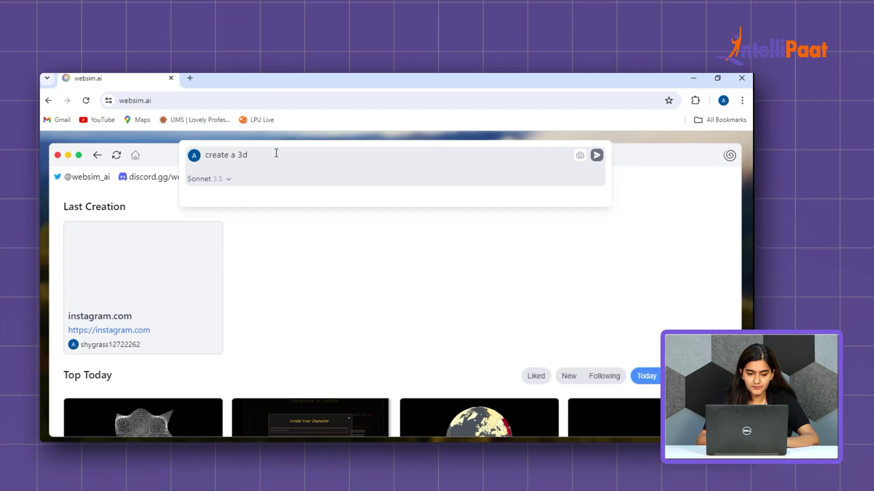
{"action": "type", "text": " game tic tac toe"}
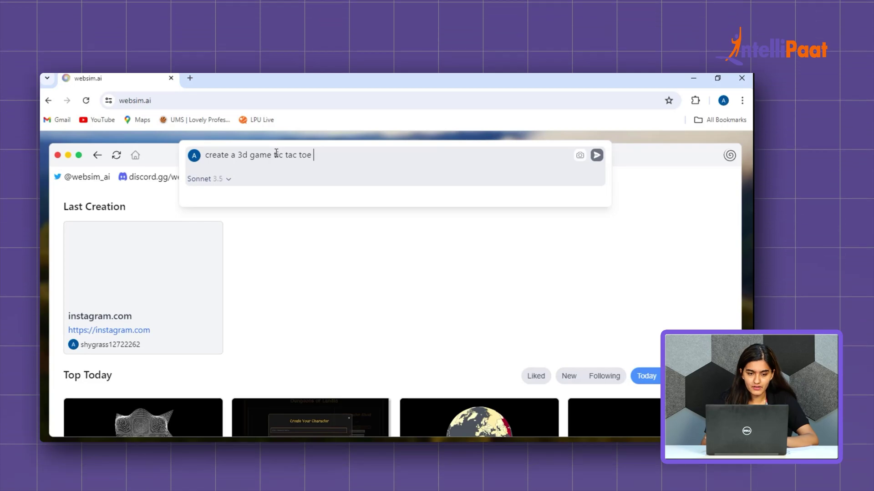
{"action": "key", "text": "Return"}
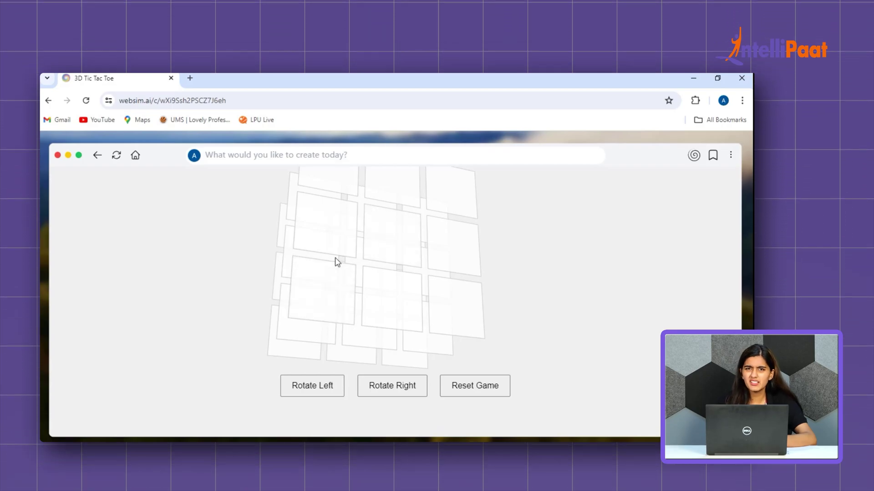
Request 'change the color of the cube' to recolour the tic tac toe cube.
{"action": "left_click", "coordinate": [351, 155]}
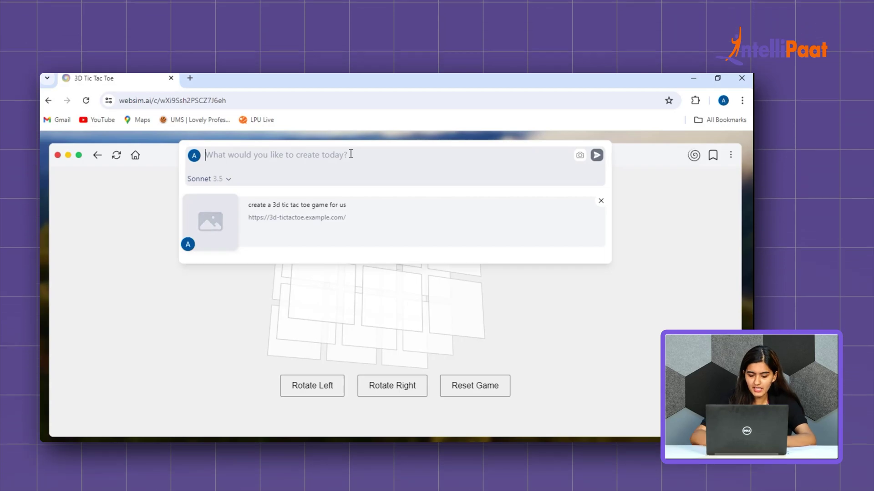
{"action": "type", "text": "change "}
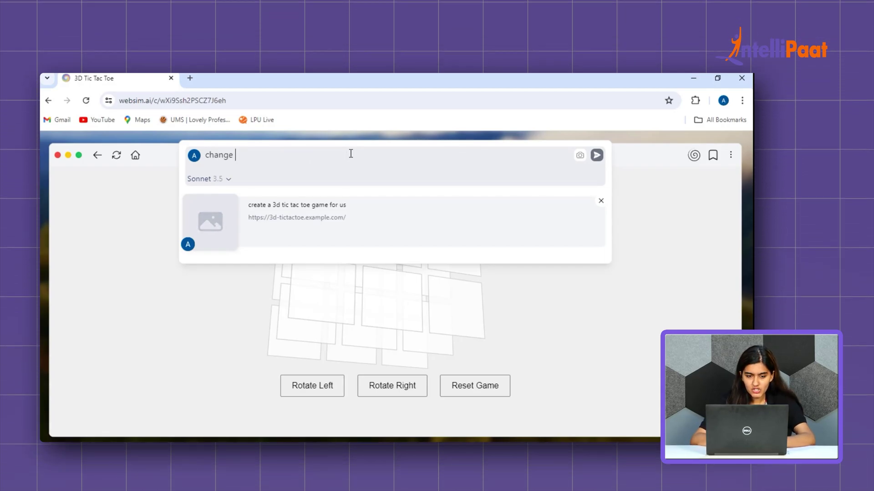
{"action": "type", "text": "h"}
{"action": "key", "text": "BackSpace"}
{"action": "type", "text": "the "}
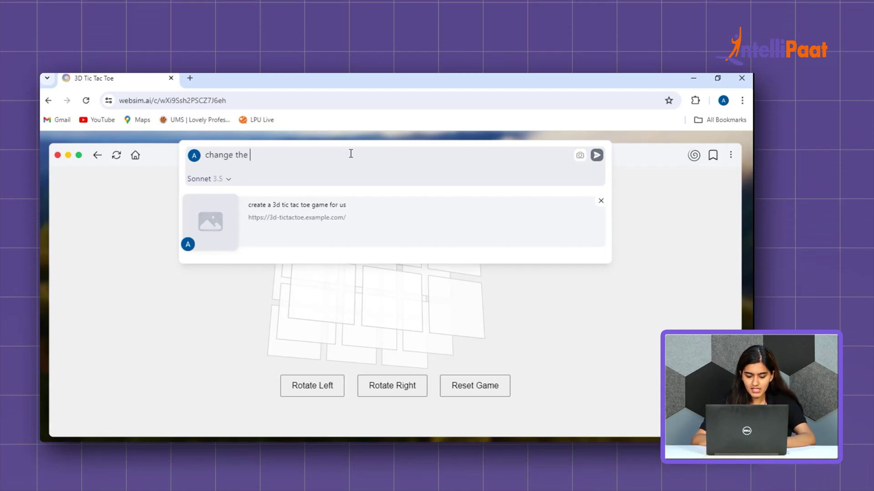
{"action": "type", "text": "color of t"}
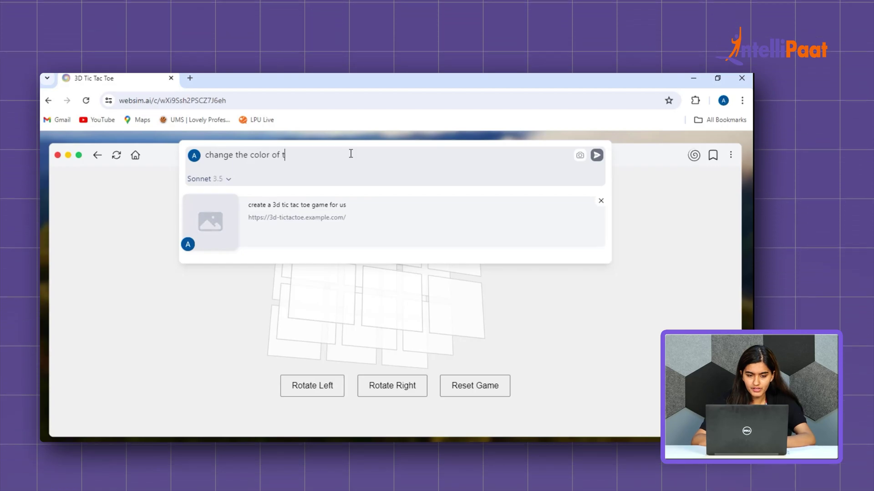
{"action": "type", "text": "he cube"}
{"action": "key", "text": "Return"}
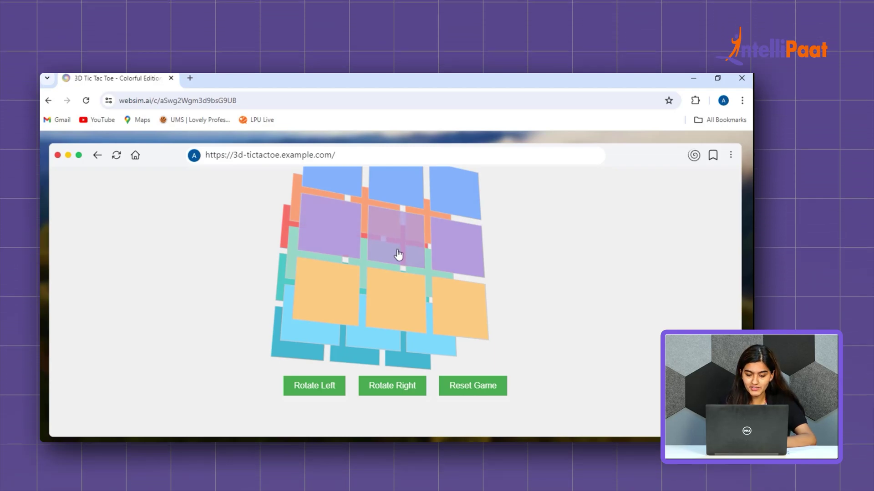
Place X and O marks on the board until Player X wins.
{"action": "left_click", "coordinate": [343, 231]}
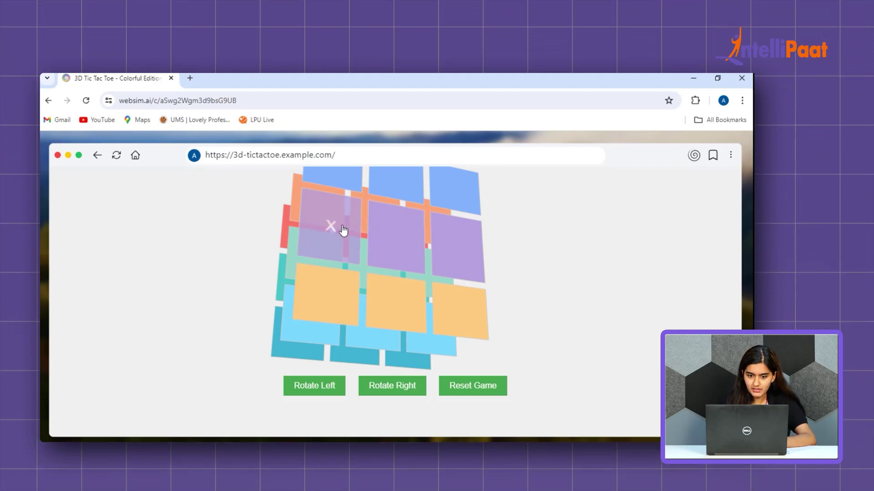
{"action": "left_click", "coordinate": [327, 303]}
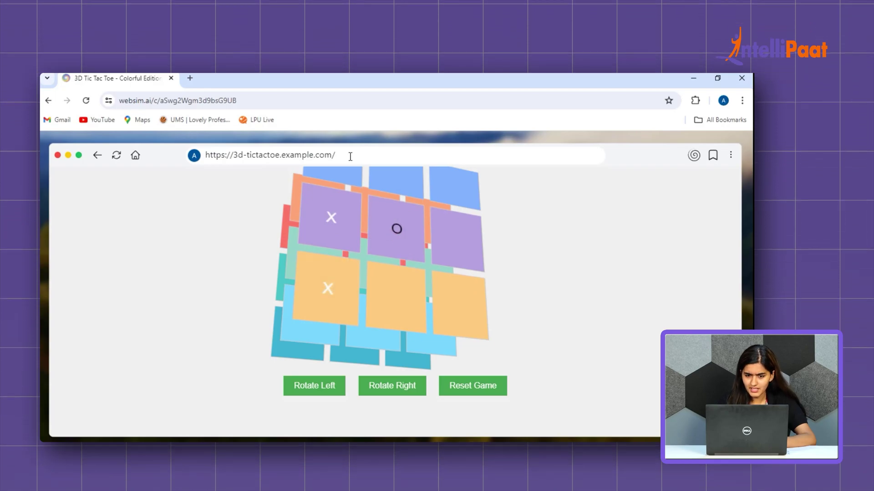
{"action": "left_click", "coordinate": [391, 182]}
{"action": "left_click", "coordinate": [328, 187]}
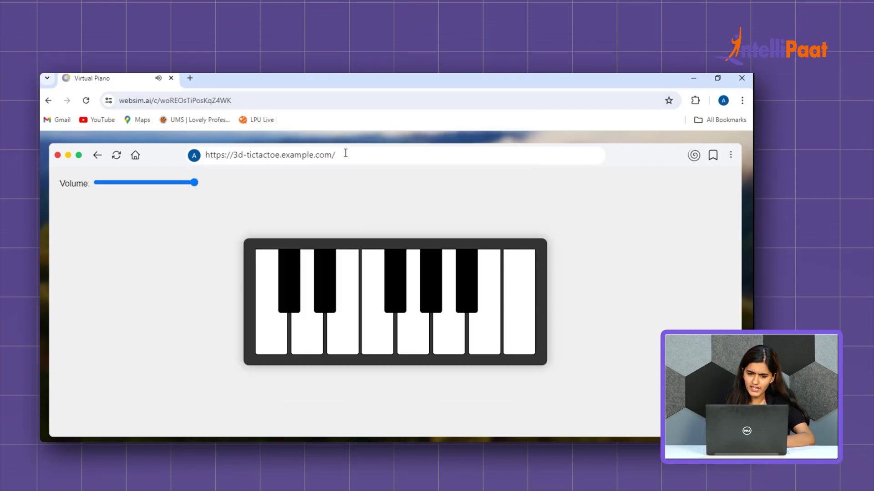
Generate a store from 'create a clothing store' and scroll through the Trendy Threads page.
{"action": "left_click", "coordinate": [345, 154]}
{"action": "key", "text": "BackSpace"}
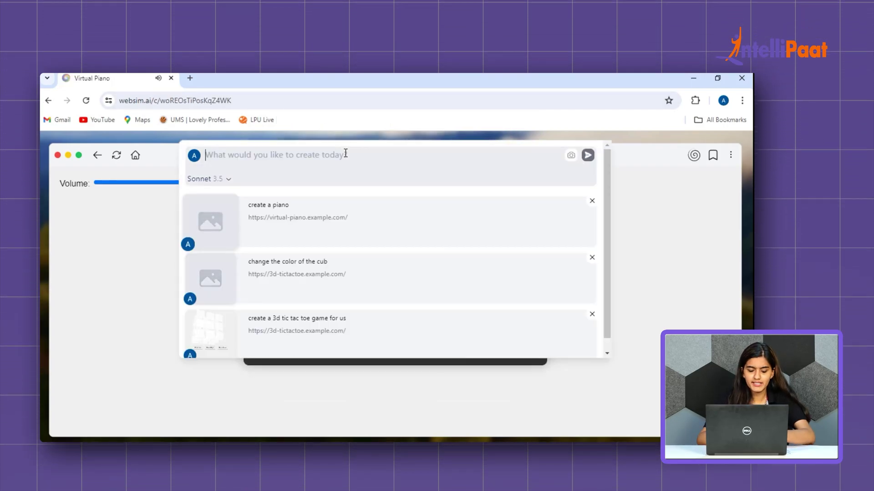
{"action": "type", "text": "create a "}
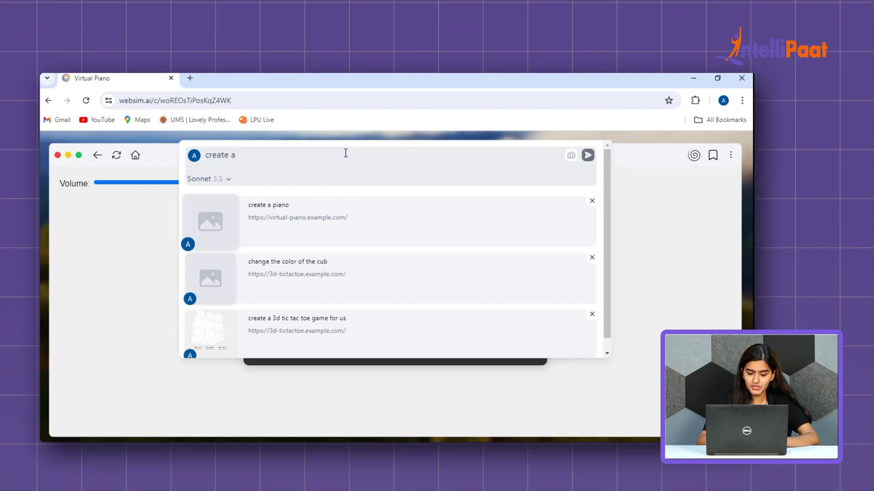
{"action": "type", "text": "clothing "}
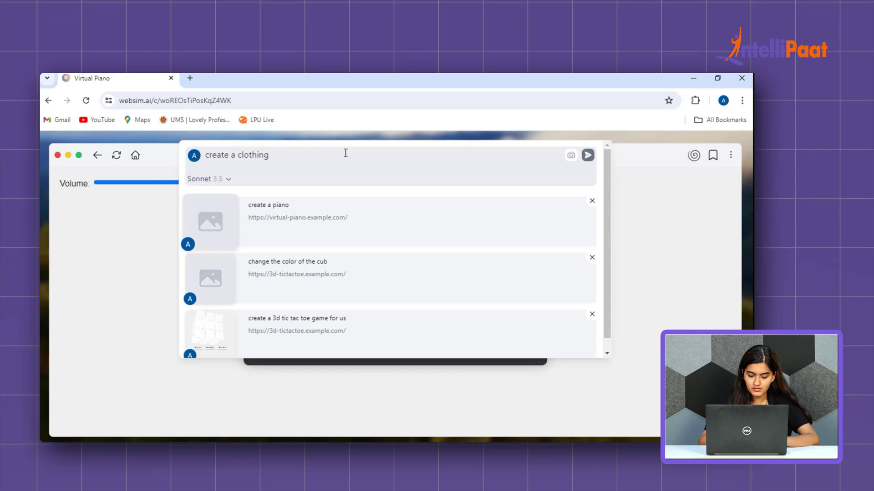
{"action": "type", "text": "store"}
{"action": "key", "text": "Return"}
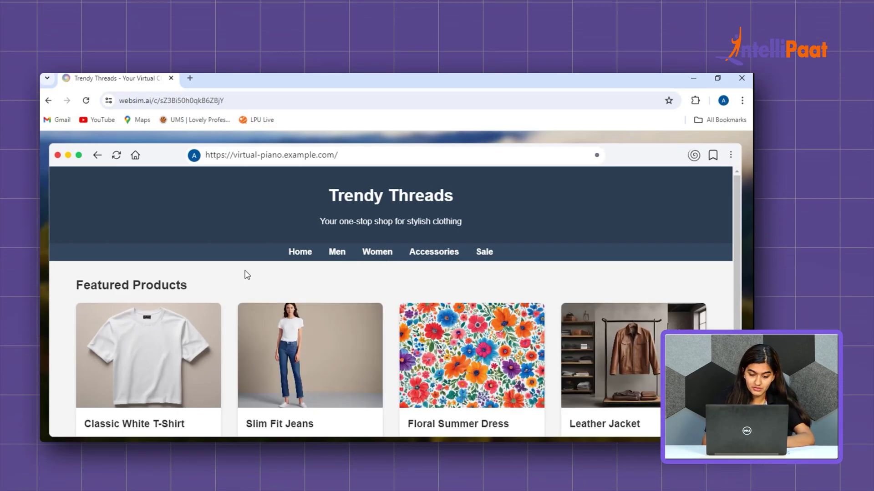
{"action": "scroll", "coordinate": [226, 337], "scroll_direction": "down", "scroll_amount": 1}
{"action": "scroll", "coordinate": [226, 338], "scroll_direction": "down", "scroll_amount": 2}
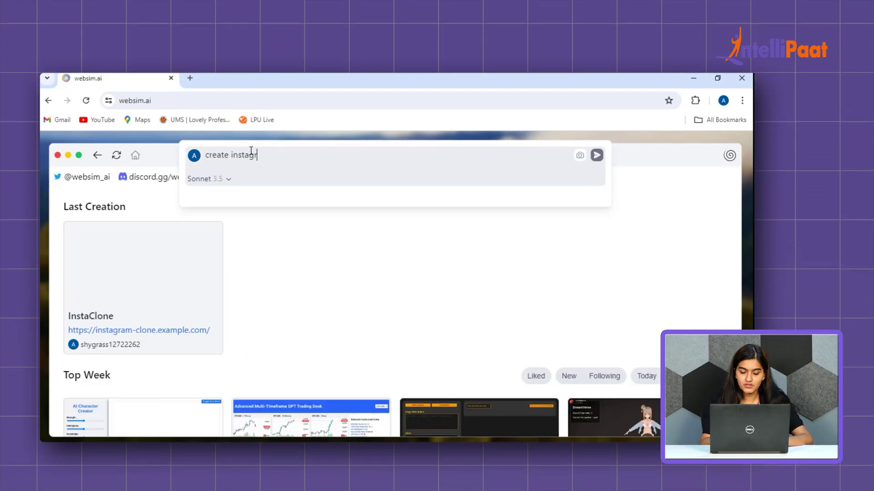
Submit 'create instagram' and reopen the prompt box to see past prompts.
{"action": "key", "text": "Return"}
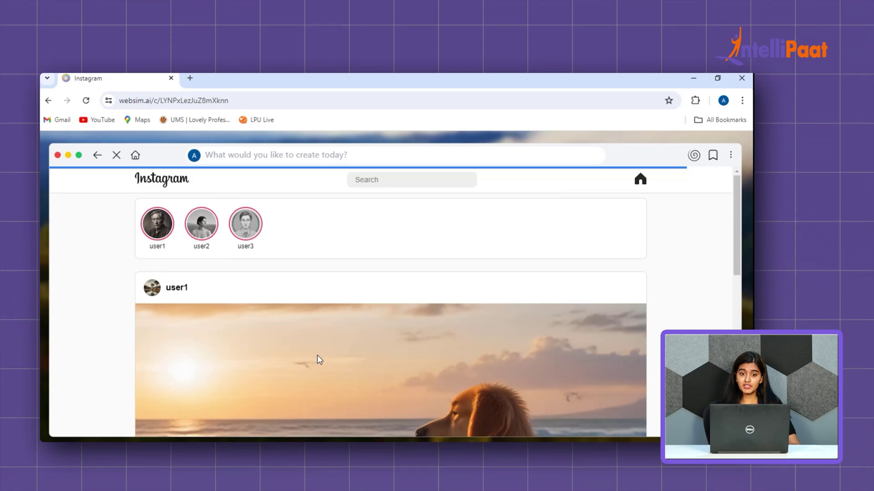
{"action": "left_click", "coordinate": [320, 155]}
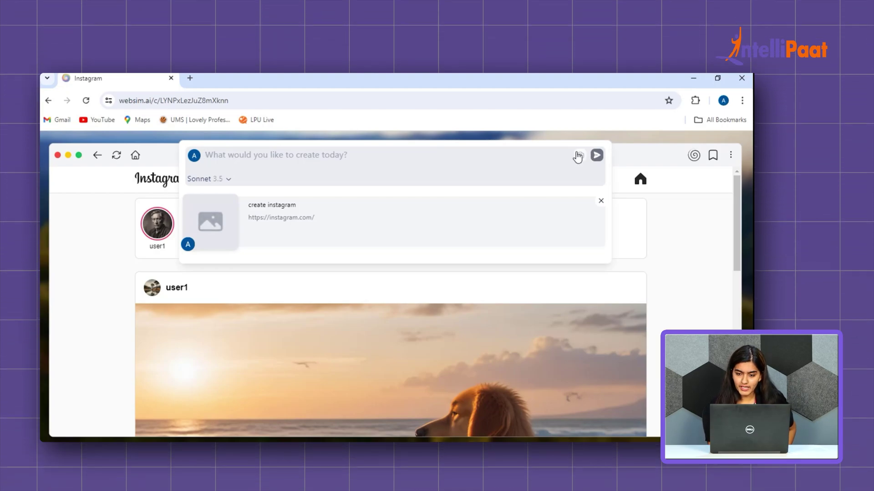
Attach Screenshot (59) from the Screenshots folder to the prompt as a reference image.
{"action": "left_click", "coordinate": [579, 156]}
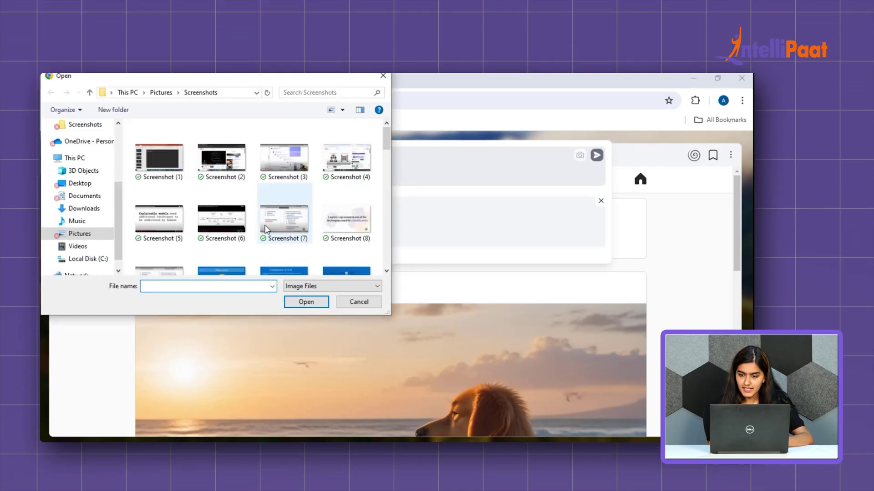
{"action": "scroll", "coordinate": [266, 229], "scroll_direction": "down", "scroll_amount": 2}
{"action": "scroll", "coordinate": [267, 228], "scroll_direction": "down", "scroll_amount": 7}
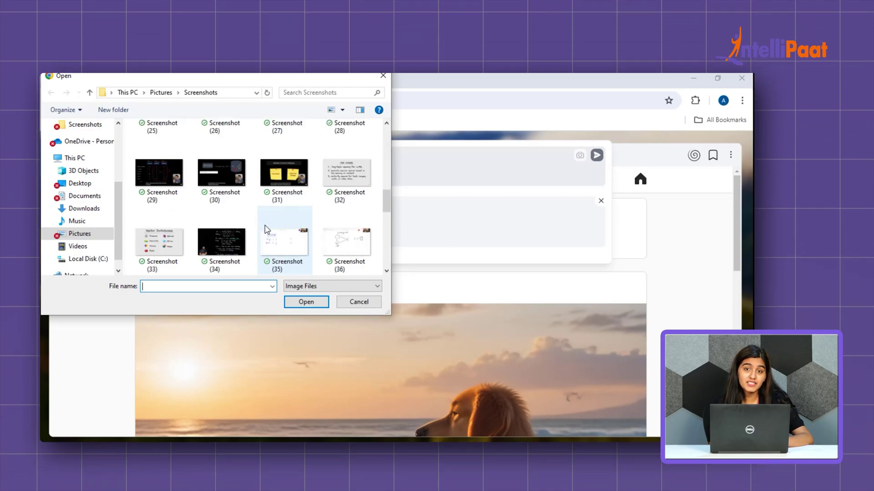
{"action": "scroll", "coordinate": [265, 219], "scroll_direction": "down", "scroll_amount": 2}
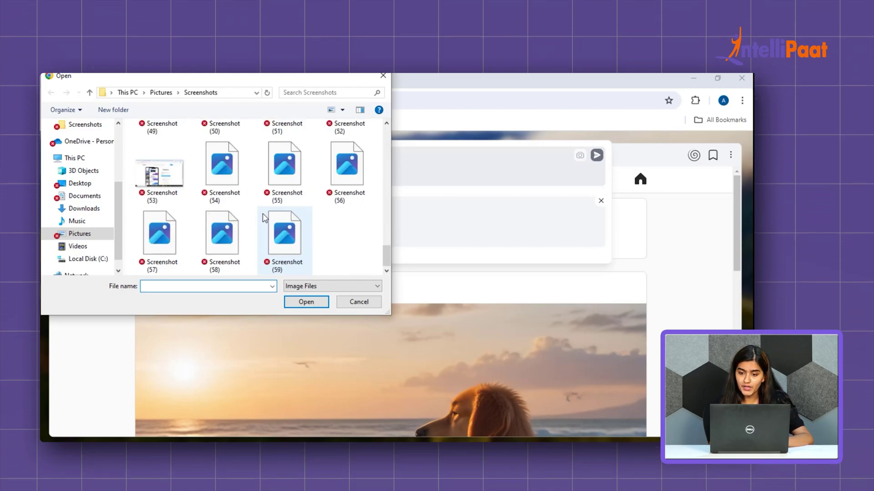
{"action": "left_click", "coordinate": [286, 243]}
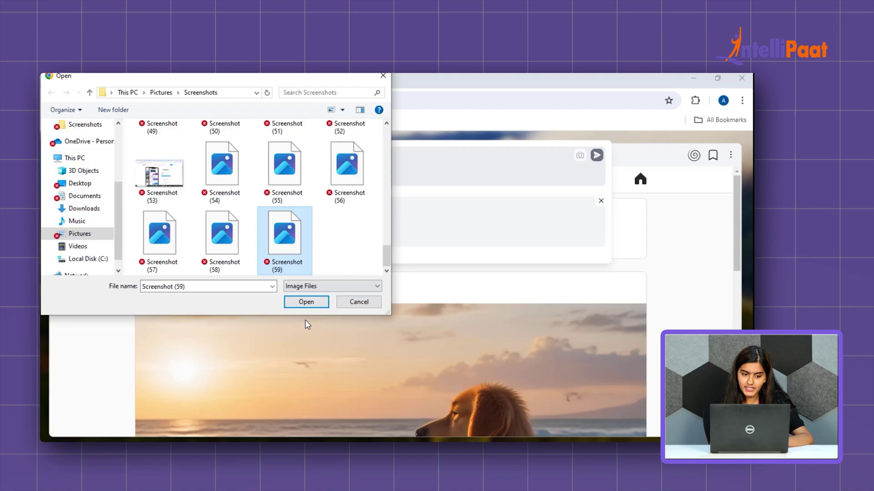
{"action": "left_click", "coordinate": [305, 302]}
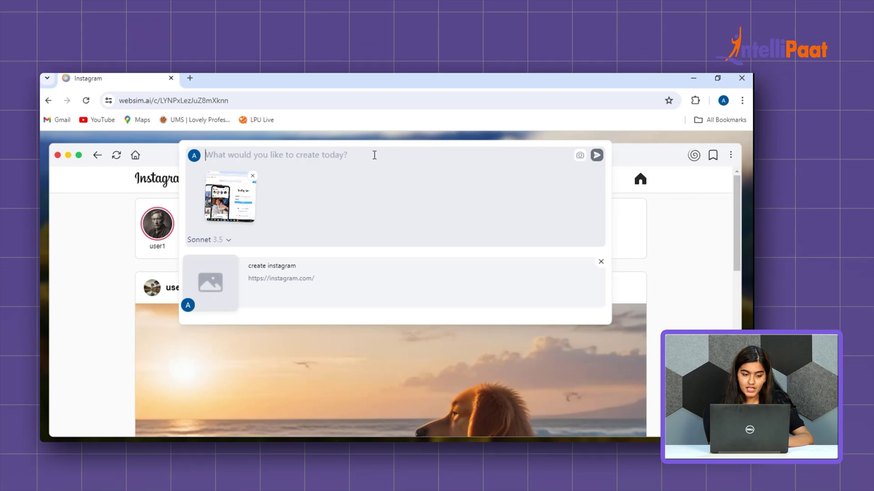
Submit the prompt 'create the page similar to that of the image provided'.
{"action": "type", "text": "c"}
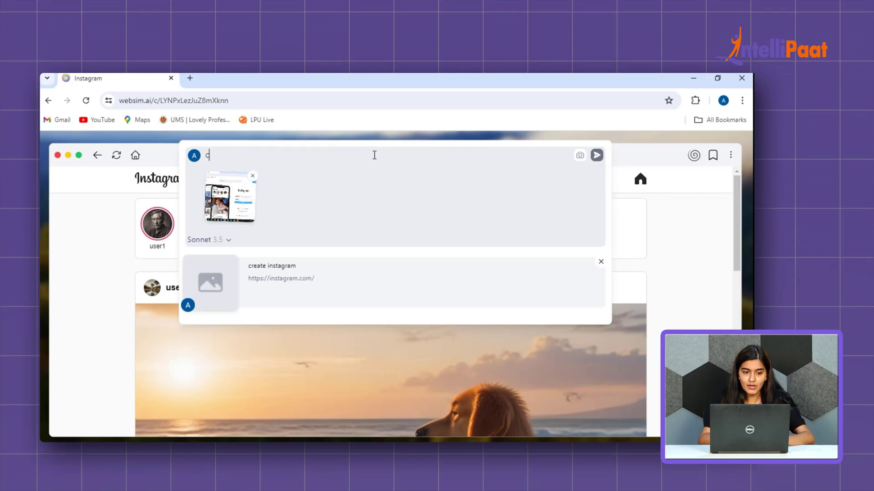
{"action": "type", "text": "reate the "}
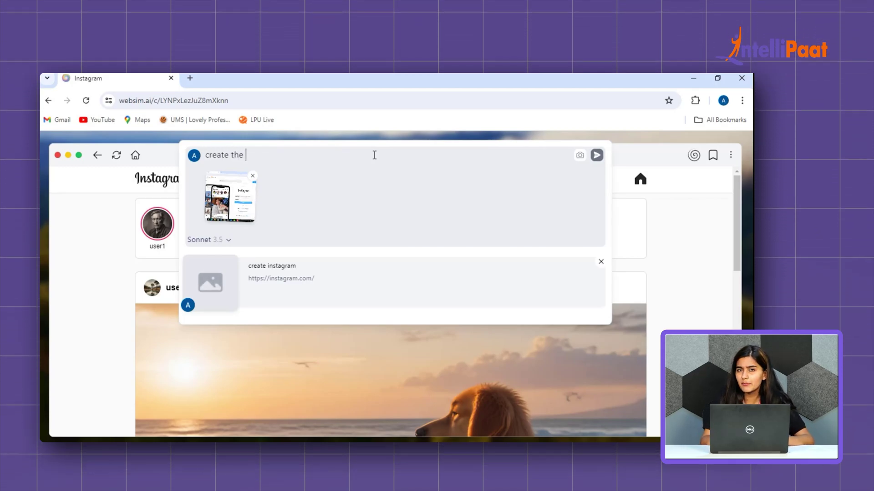
{"action": "type", "text": "pa"}
{"action": "key", "text": "BackSpace"}
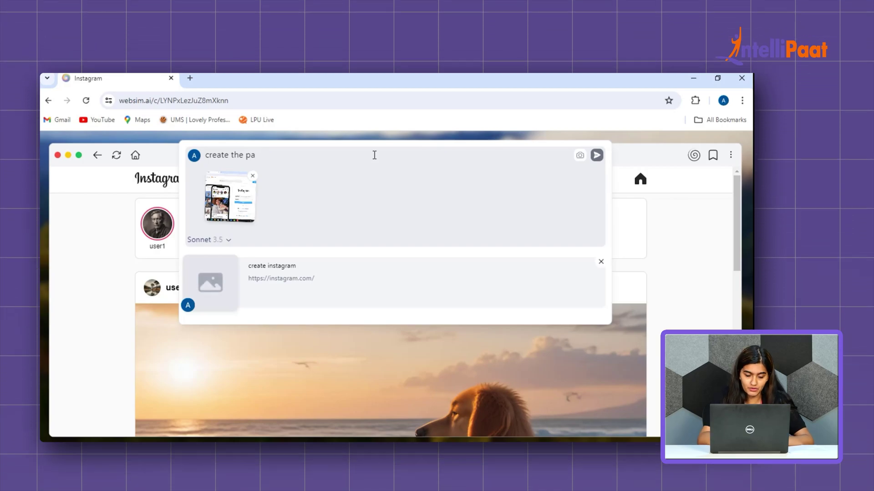
{"action": "type", "text": "ge si"}
{"action": "key", "text": "BackSpace"}
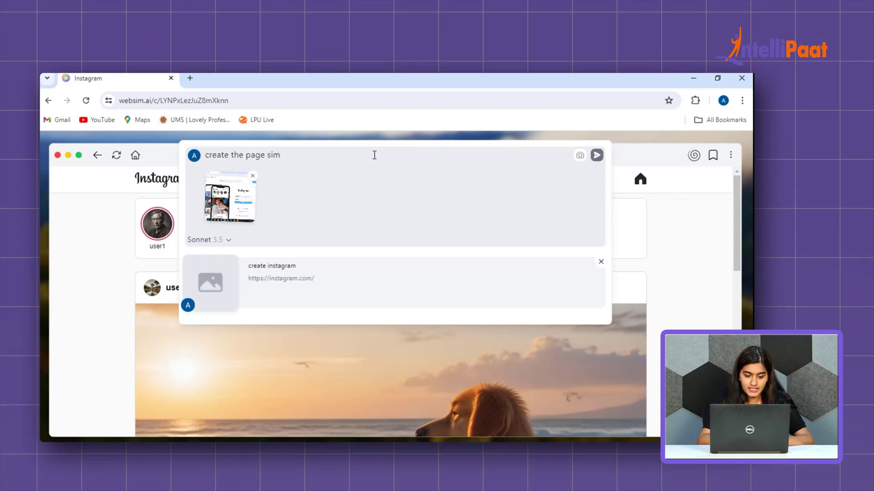
{"action": "type", "text": "lar to t"}
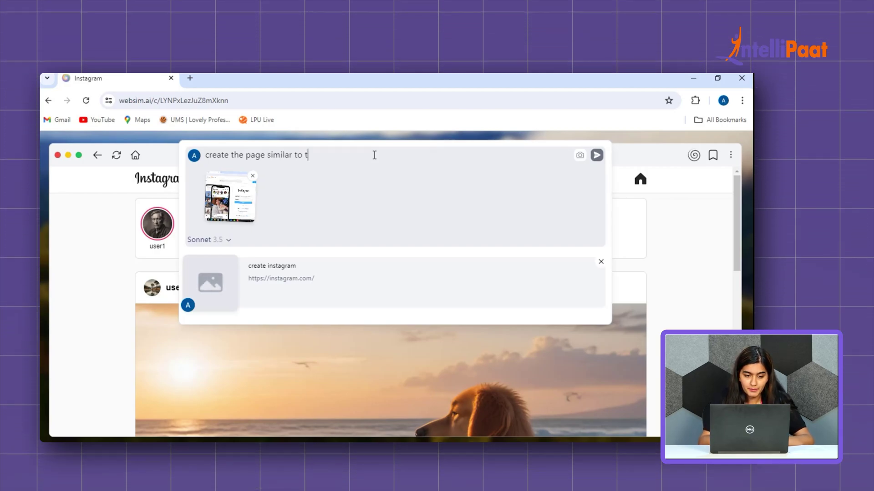
{"action": "type", "text": "hat of the "}
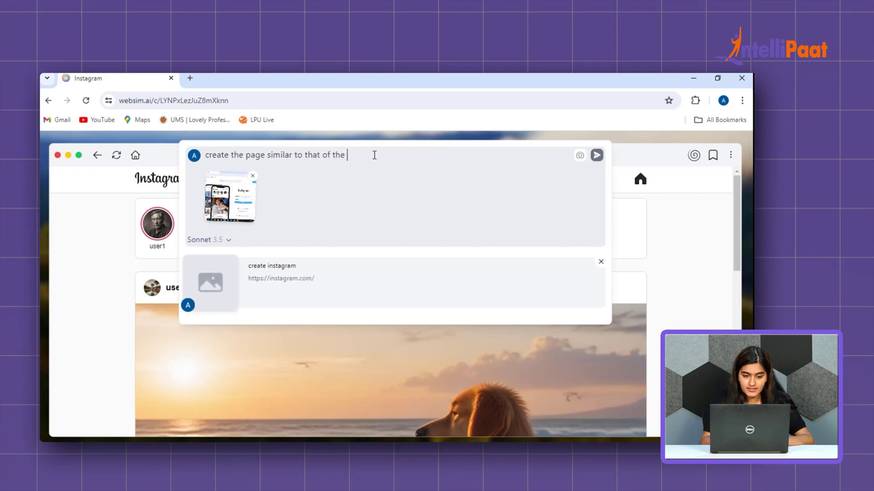
{"action": "type", "text": "image pro"}
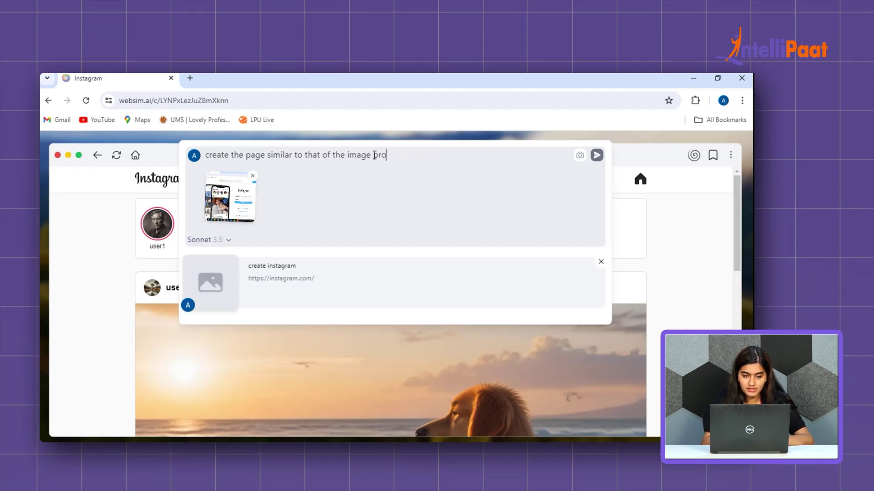
{"action": "type", "text": "vided"}
{"action": "key", "text": "Return"}
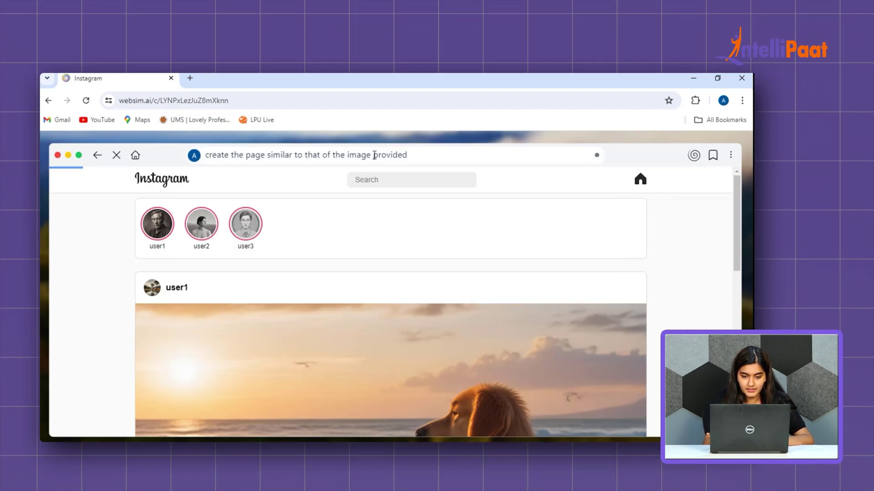
Submit 'create an encyclopedia' to generate the WebSim Encyclopedia page.
{"action": "left_click", "coordinate": [279, 154]}
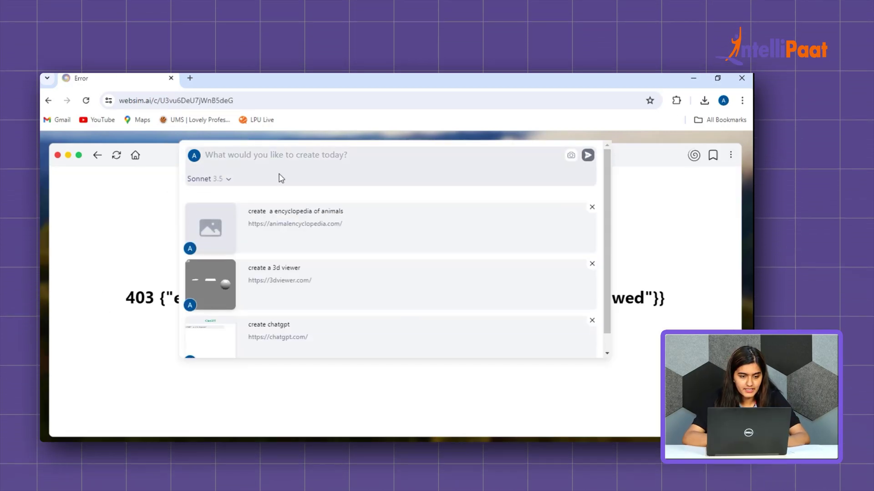
{"action": "type", "text": "create ab"}
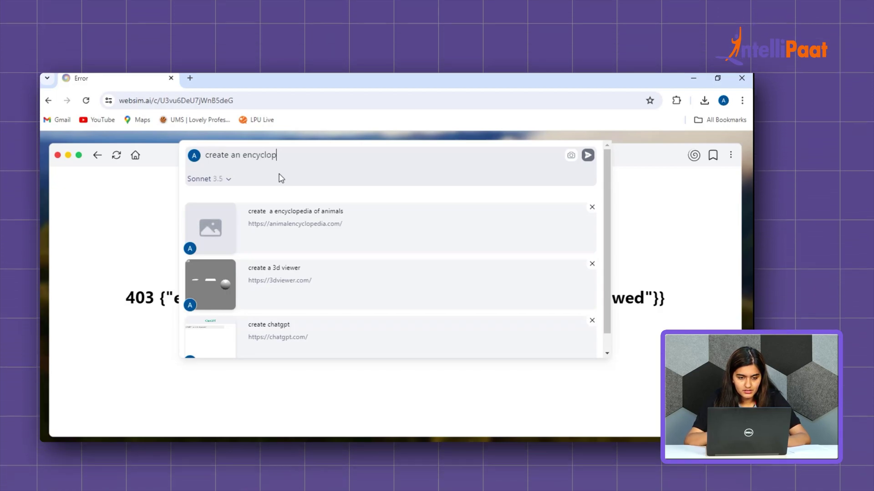
{"action": "type", "text": " encyclopedia"}
{"action": "key", "text": "Return"}
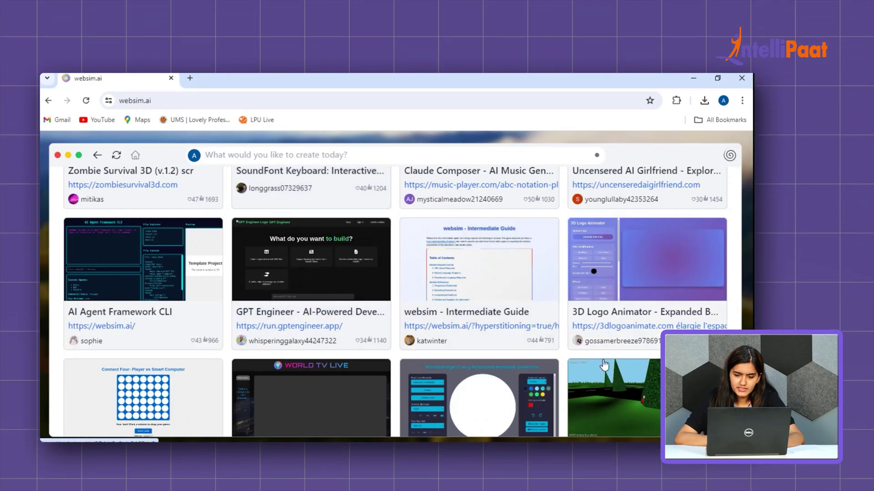
Open the 3D Racing Game v0.07 sim from the gallery.
{"action": "scroll", "coordinate": [604, 367], "scroll_direction": "down", "scroll_amount": 3}
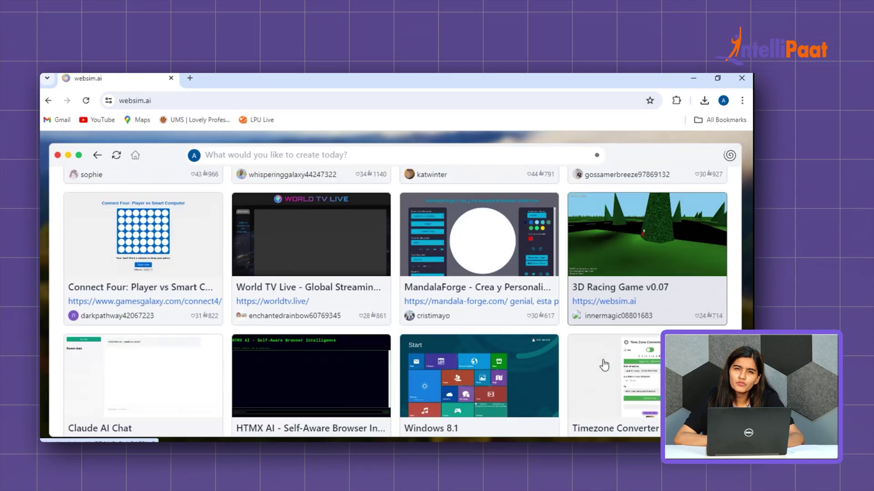
{"action": "scroll", "coordinate": [604, 365], "scroll_direction": "up", "scroll_amount": 2}
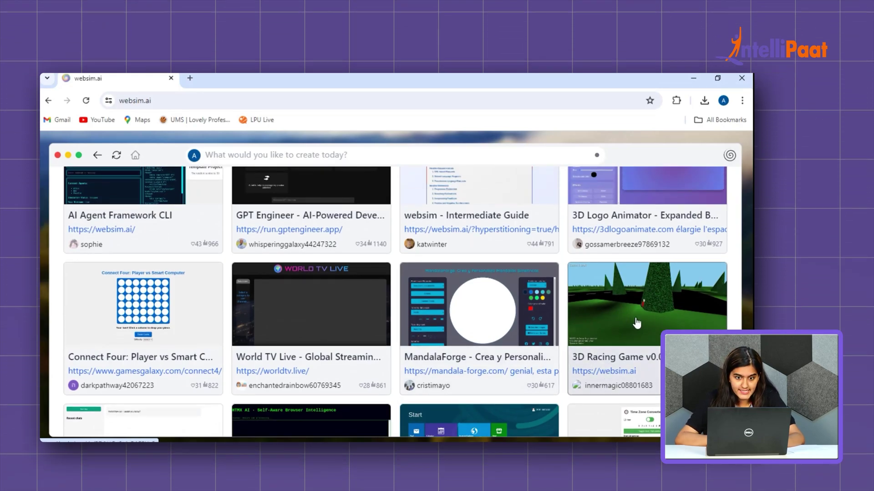
{"action": "left_click", "coordinate": [636, 323]}
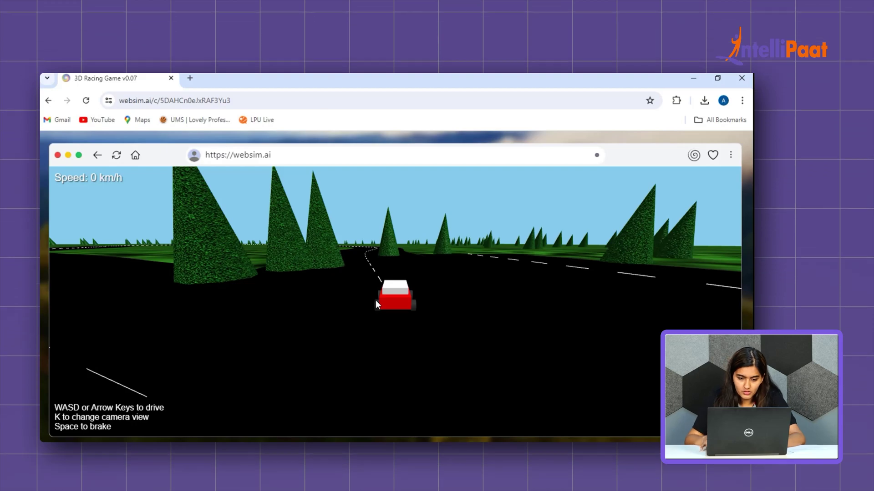
Accelerate the red car, steer right and left, then brake almost to a stop.
{"action": "key", "text": "w"}
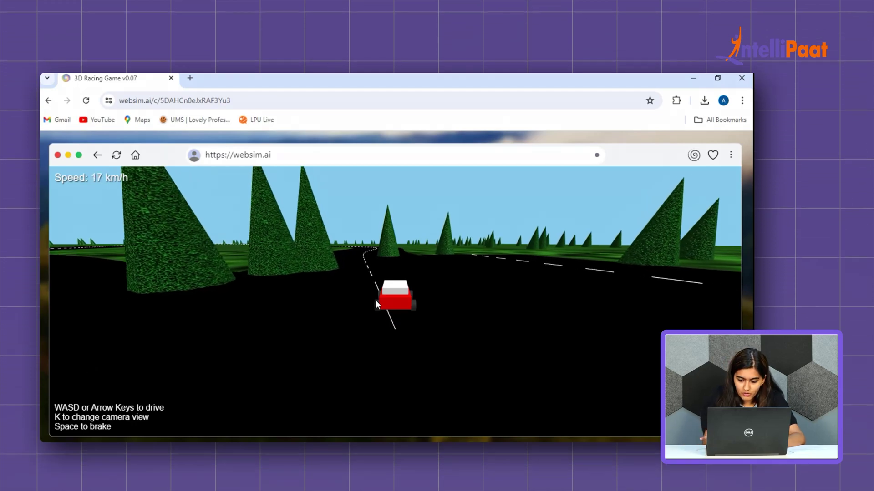
{"action": "key", "text": "w"}
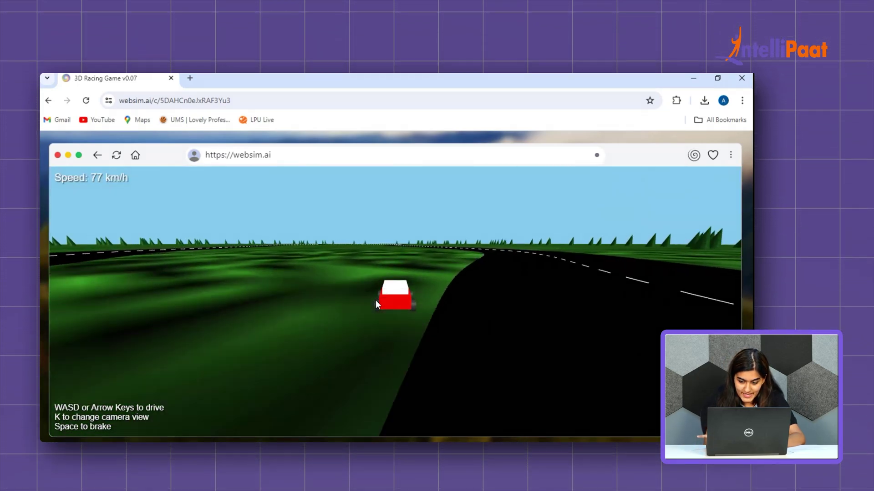
{"action": "key", "text": "d"}
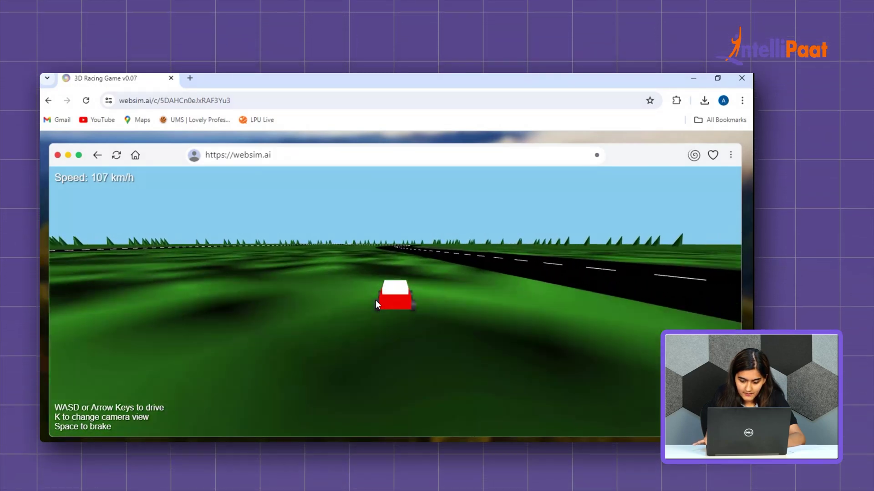
{"action": "key", "text": "a"}
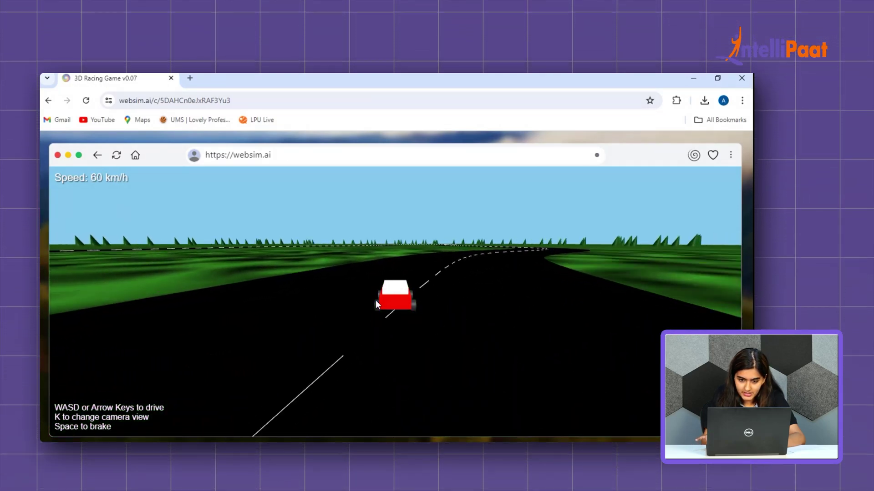
{"action": "key", "text": "a"}
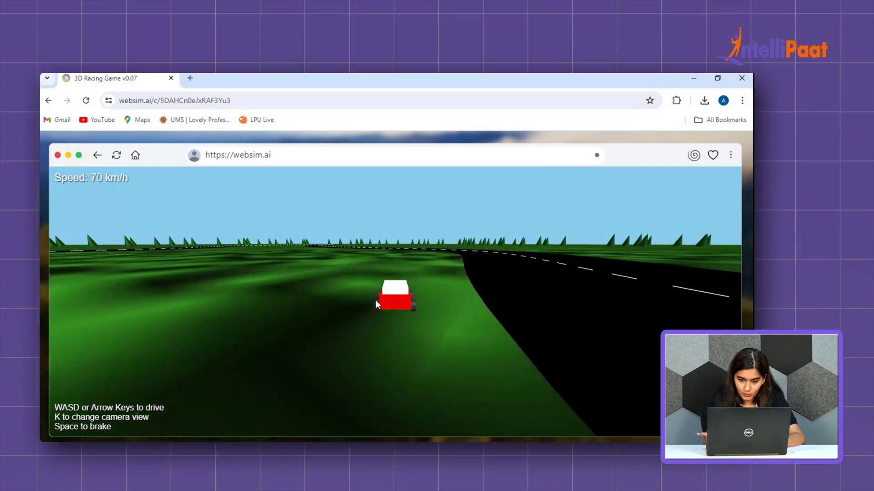
{"action": "key", "text": "space"}
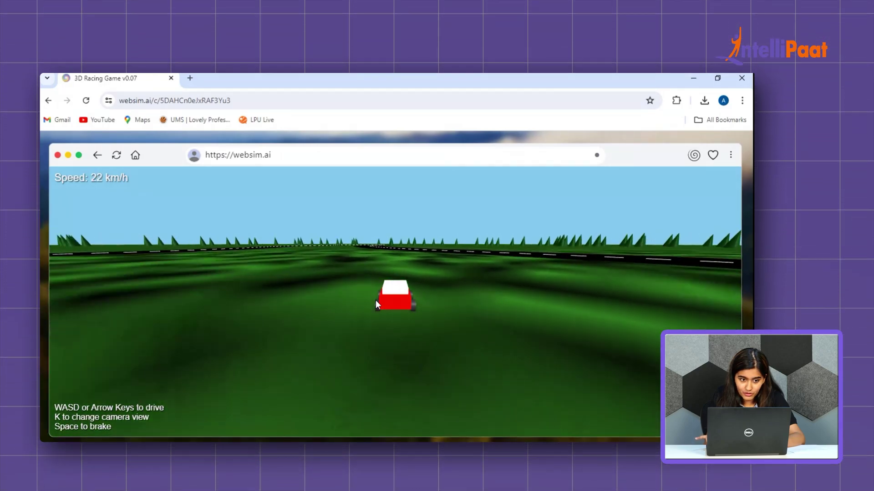
Accelerate again, slow down, switch to the overhead camera, and return to the gallery.
{"action": "key", "text": "w"}
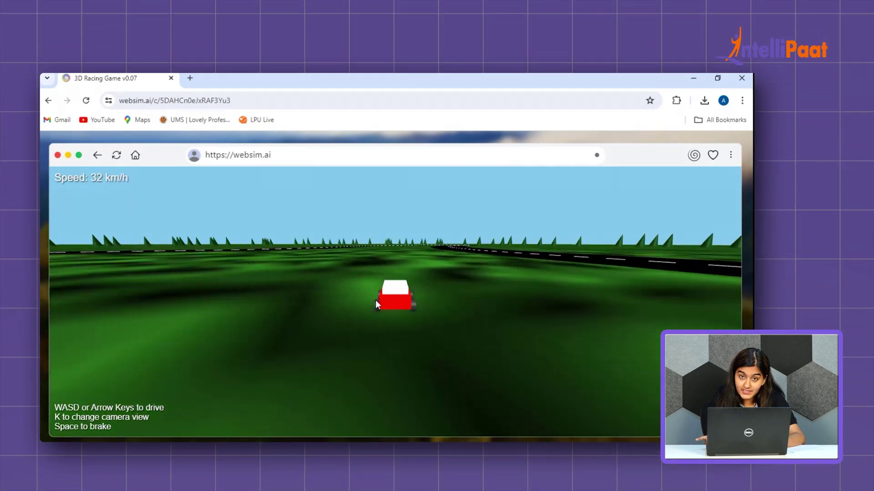
{"action": "key", "text": "w"}
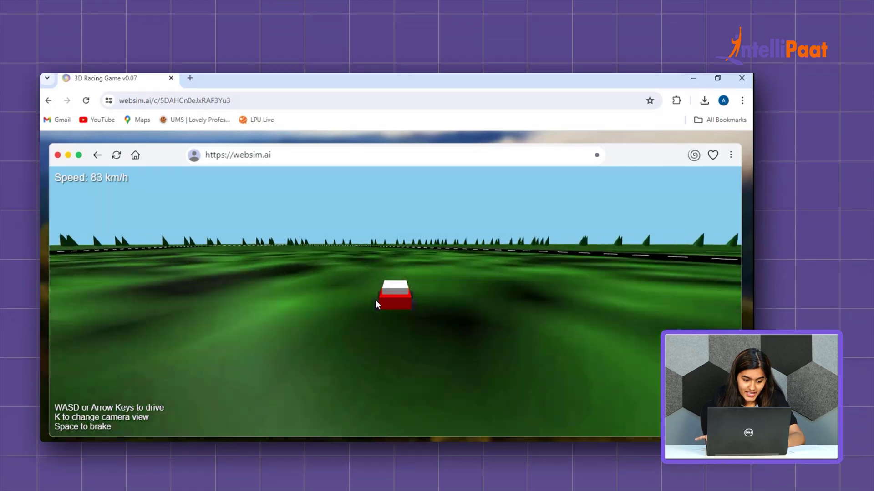
{"action": "key", "text": "space"}
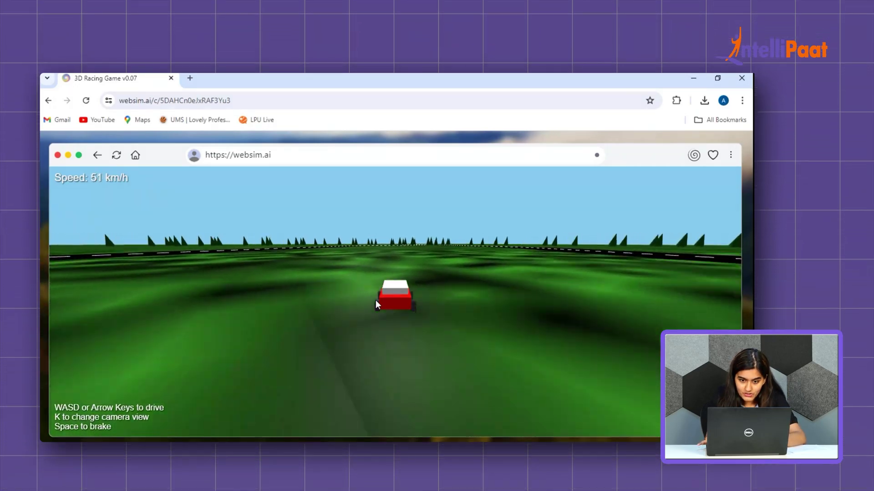
{"action": "key", "text": "k"}
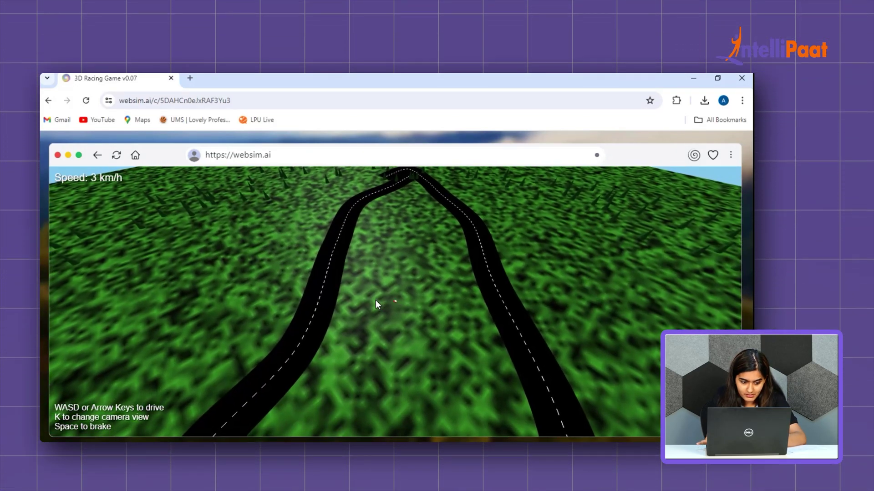
{"action": "key", "text": "k"}
{"action": "key", "text": "k"}
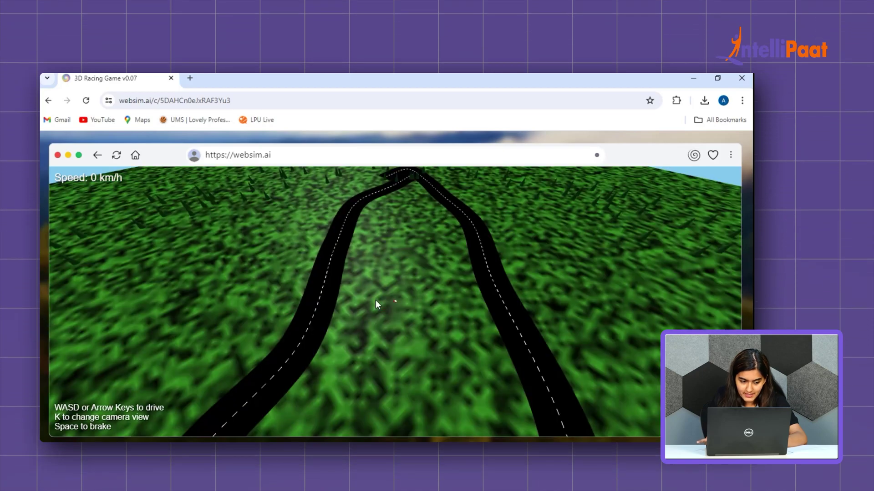
{"action": "key", "text": "alt+Left"}
{"action": "scroll", "coordinate": [517, 375], "scroll_direction": "down", "scroll_amount": 8}
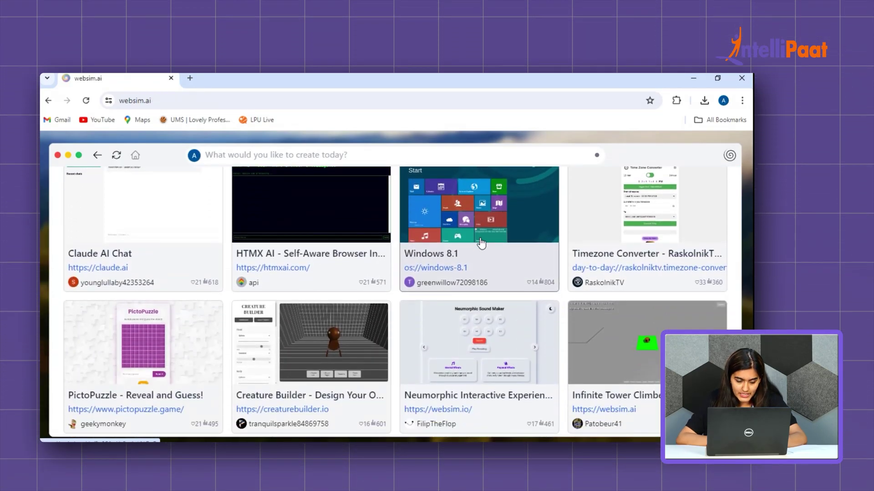
Open the Windows 8.1 sim and browse its Start screen to the Music app's track list.
{"action": "left_click", "coordinate": [481, 244]}
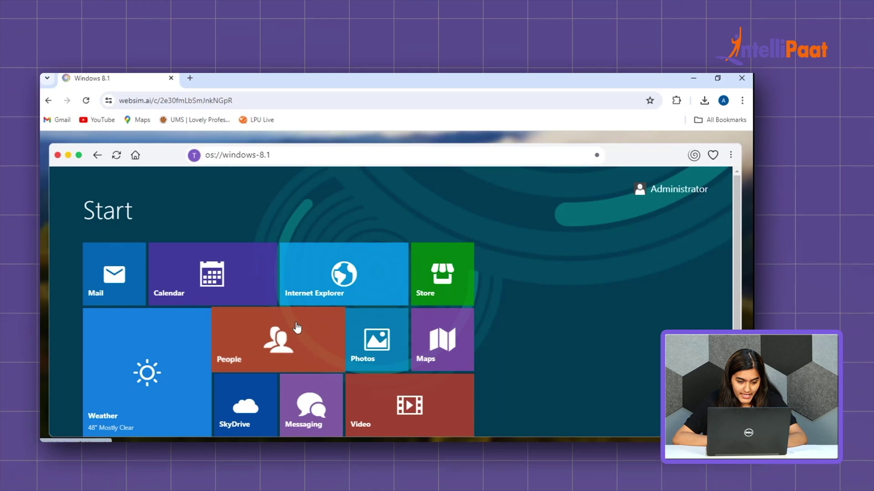
{"action": "scroll", "coordinate": [142, 282], "scroll_direction": "down", "scroll_amount": 1}
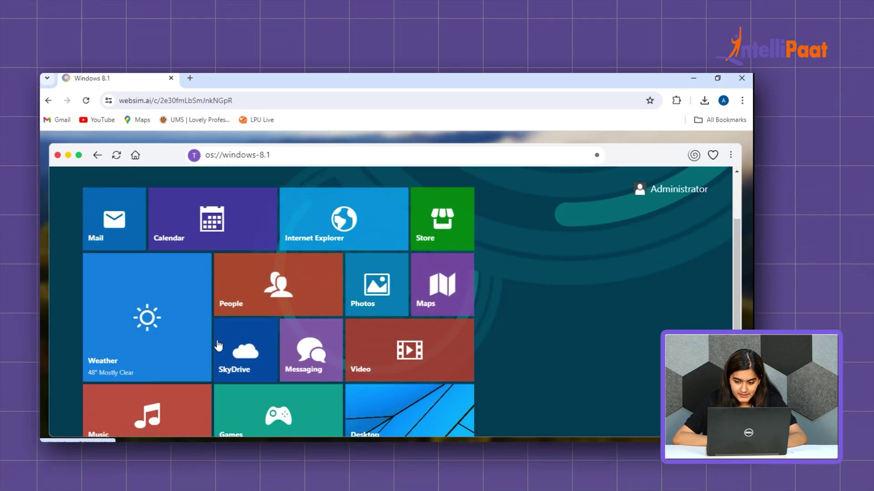
{"action": "scroll", "coordinate": [214, 347], "scroll_direction": "up", "scroll_amount": 1}
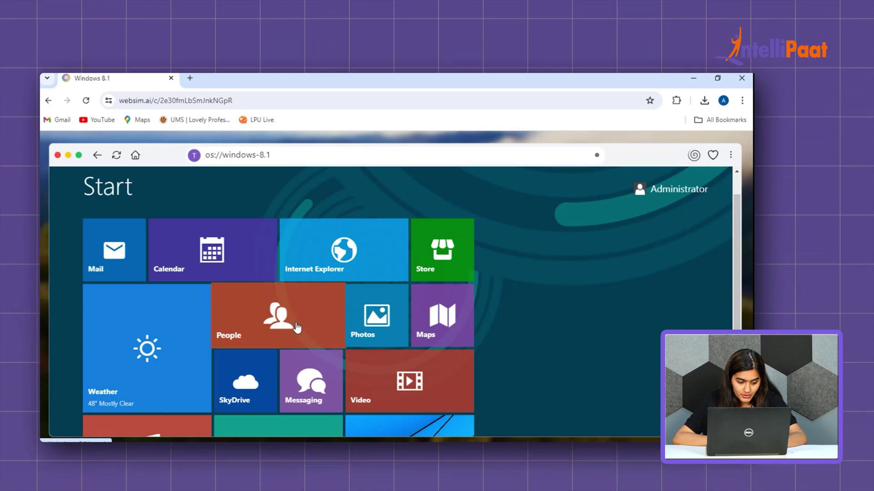
{"action": "scroll", "coordinate": [296, 327], "scroll_direction": "down", "scroll_amount": 1}
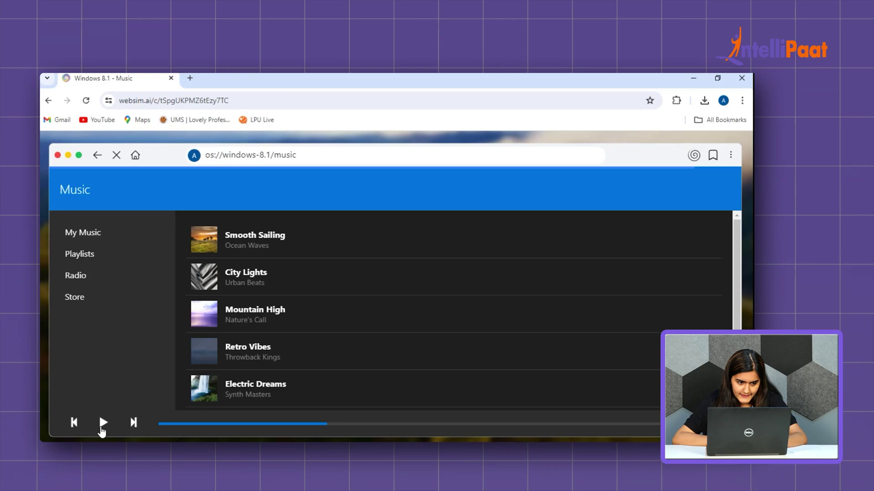
Start playback in the Windows 8.1 Music app, raise the volume twice, then back out toward home.
{"action": "left_click", "coordinate": [101, 428]}
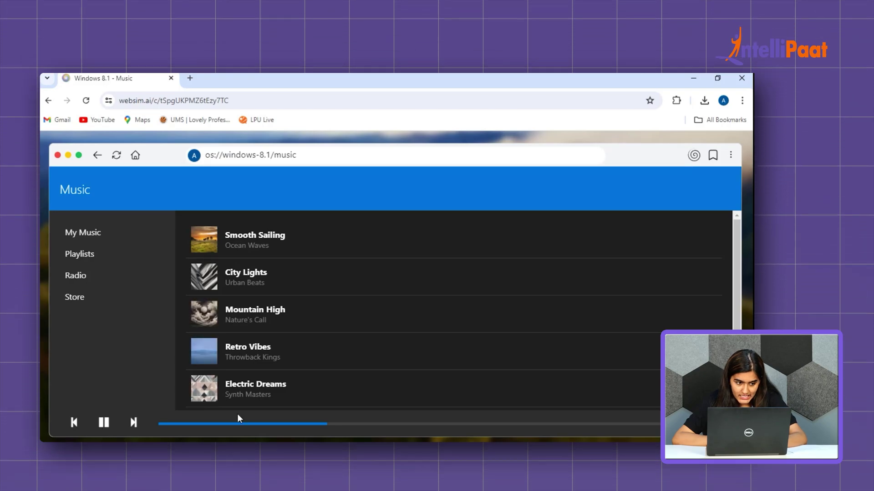
{"action": "key", "text": "XF86AudioRaiseVolume"}
{"action": "key", "text": "XF86AudioRaiseVolume"}
{"action": "key", "text": "XF86AudioRaiseVolume"}
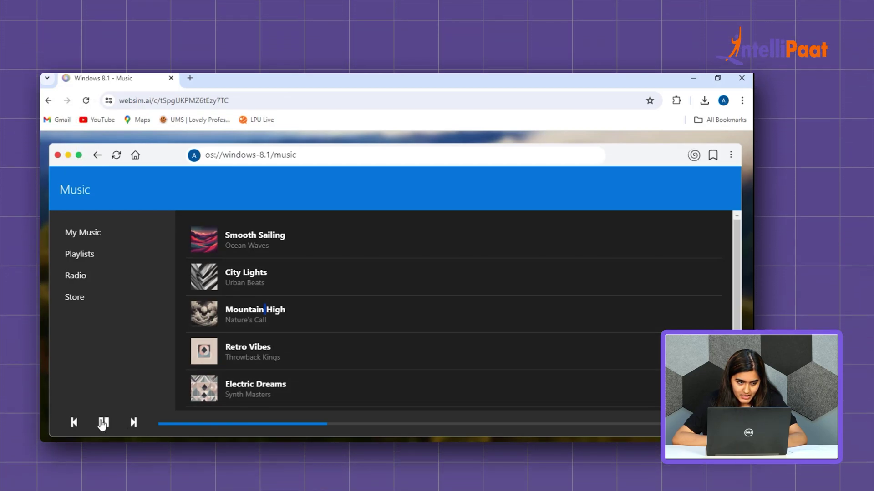
{"action": "left_click", "coordinate": [103, 423]}
{"action": "key", "text": "XF86AudioRaiseVolume"}
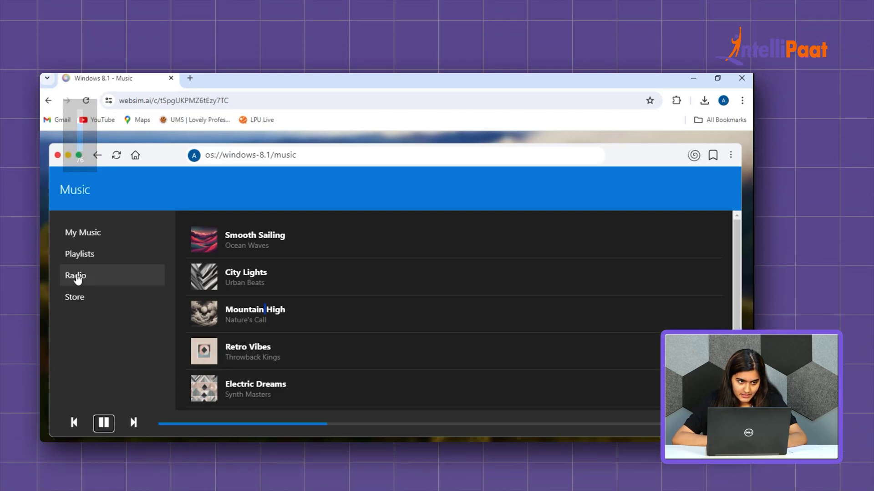
{"action": "left_click", "coordinate": [76, 279]}
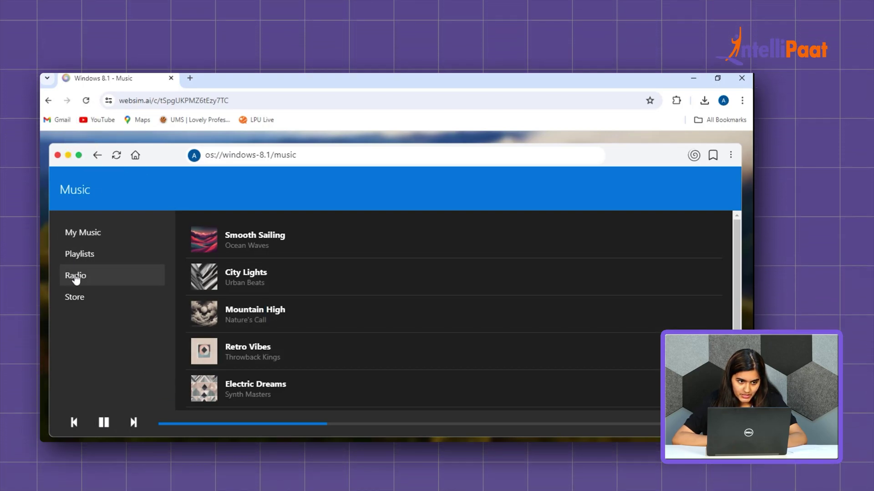
{"action": "left_click", "coordinate": [97, 156]}
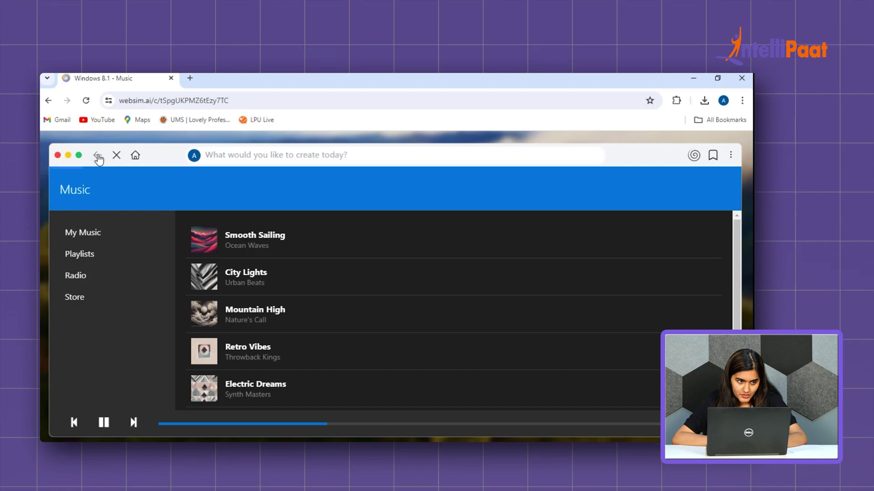
Return to the websim.ai home page and open the PictoPuzzle game.
{"action": "left_click", "coordinate": [135, 156]}
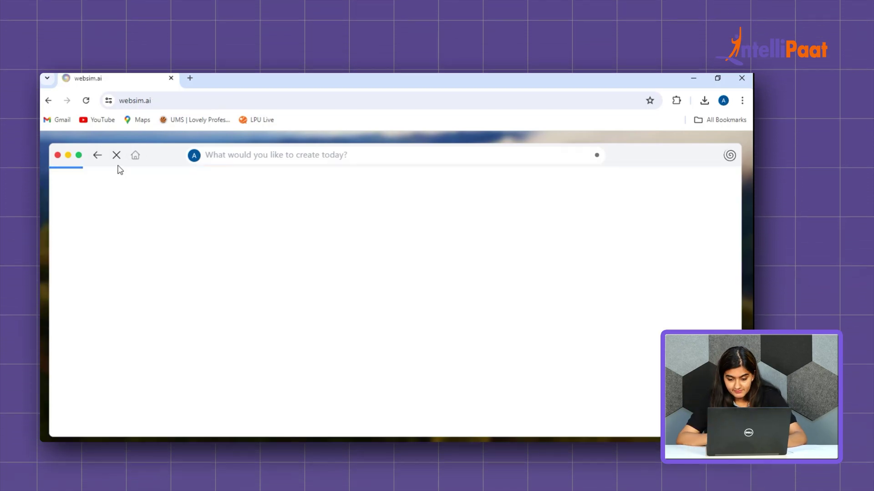
{"action": "scroll", "coordinate": [418, 323], "scroll_direction": "down", "scroll_amount": 10}
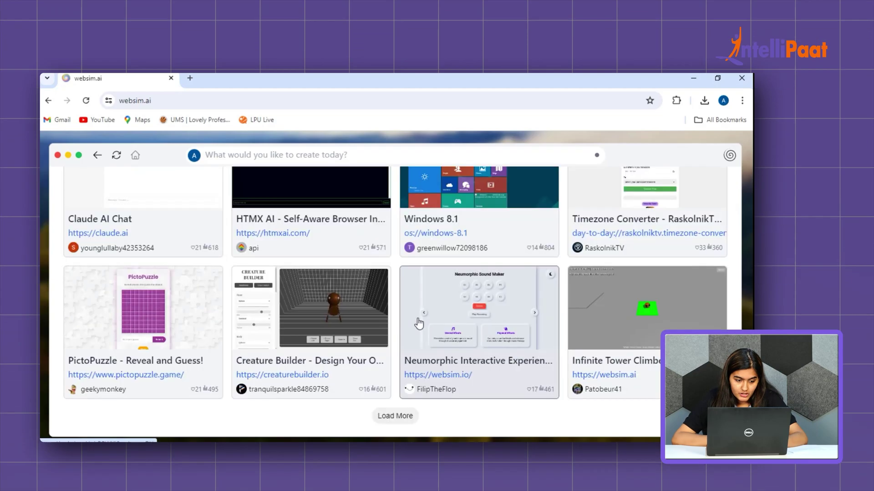
{"action": "mouse_move", "coordinate": [58, 350]}
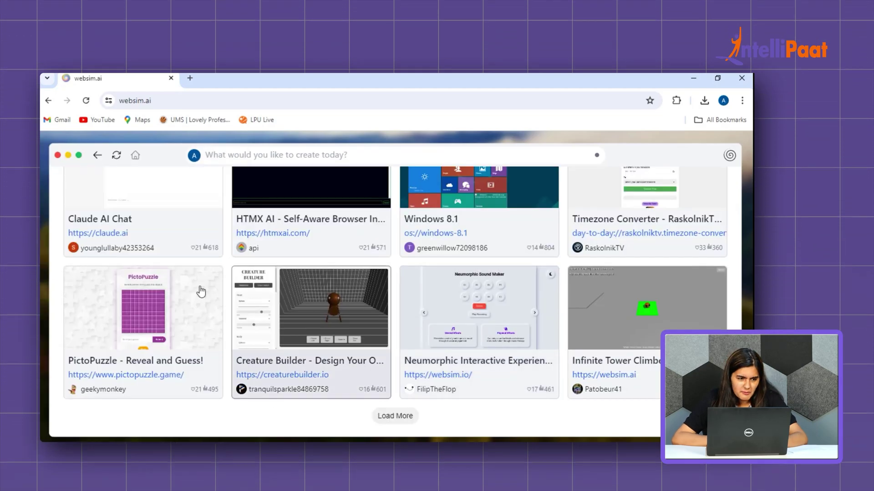
{"action": "left_click", "coordinate": [146, 307]}
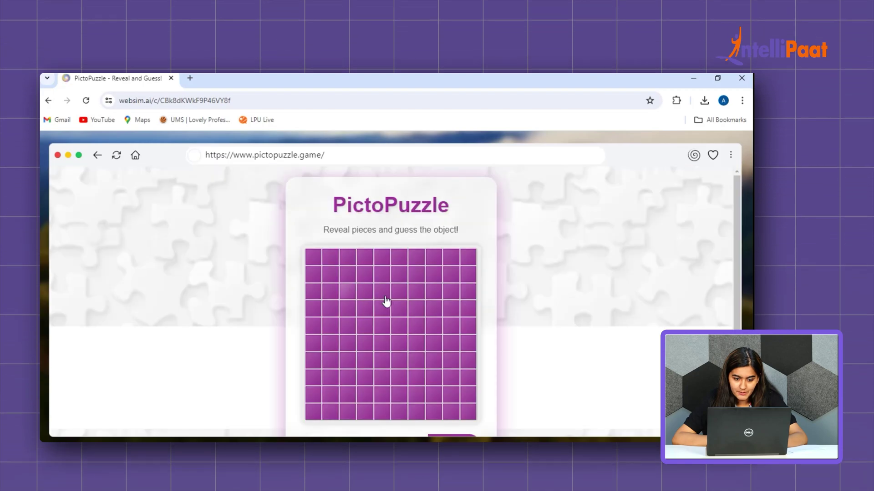
{"action": "scroll", "coordinate": [362, 299], "scroll_direction": "down", "scroll_amount": 2}
{"action": "scroll", "coordinate": [362, 298], "scroll_direction": "up", "scroll_amount": 1}
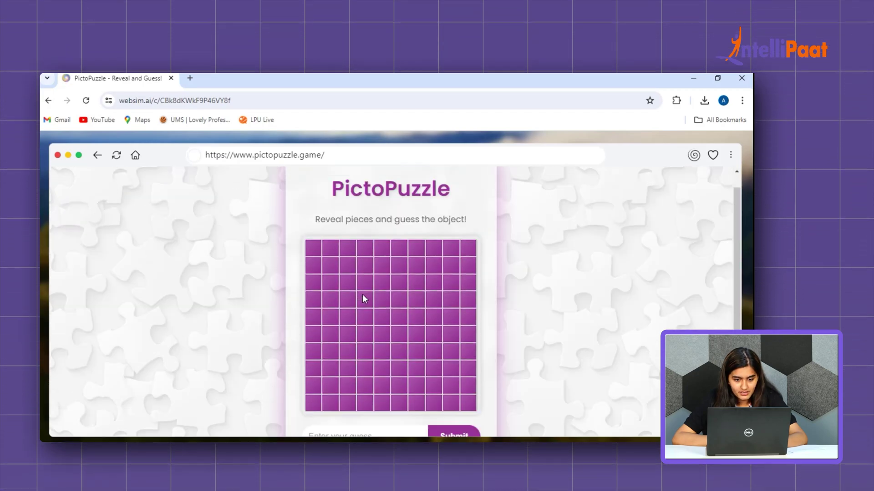
{"action": "scroll", "coordinate": [362, 298], "scroll_direction": "down", "scroll_amount": 1}
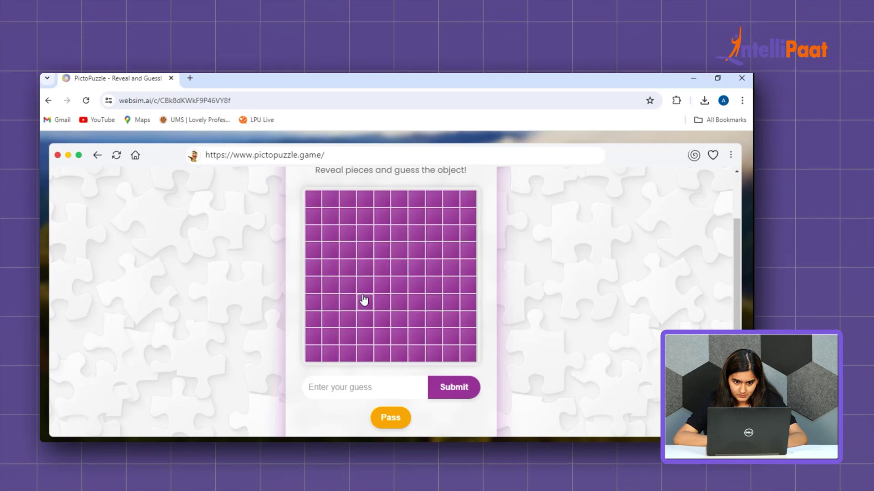
Reveal four picture tiles and submit the guess 'light bulb'.
{"action": "left_click", "coordinate": [365, 302]}
{"action": "left_click", "coordinate": [384, 289]}
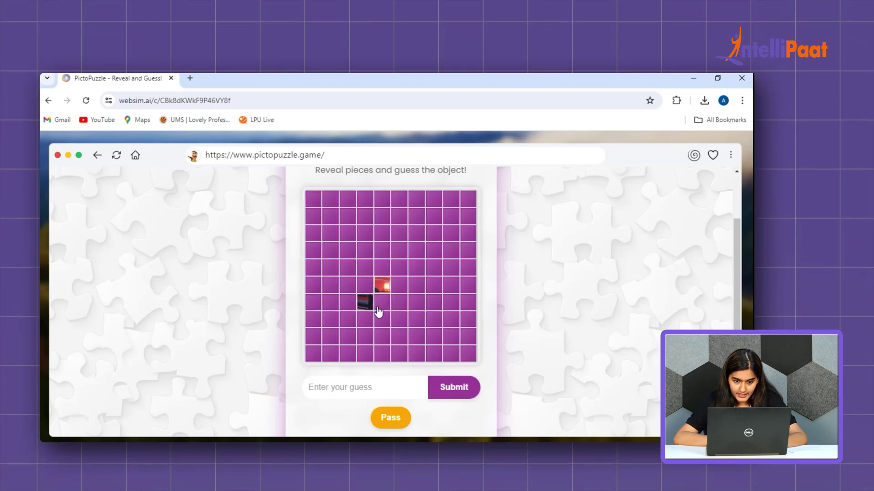
{"action": "left_click", "coordinate": [379, 305]}
{"action": "left_click", "coordinate": [399, 290]}
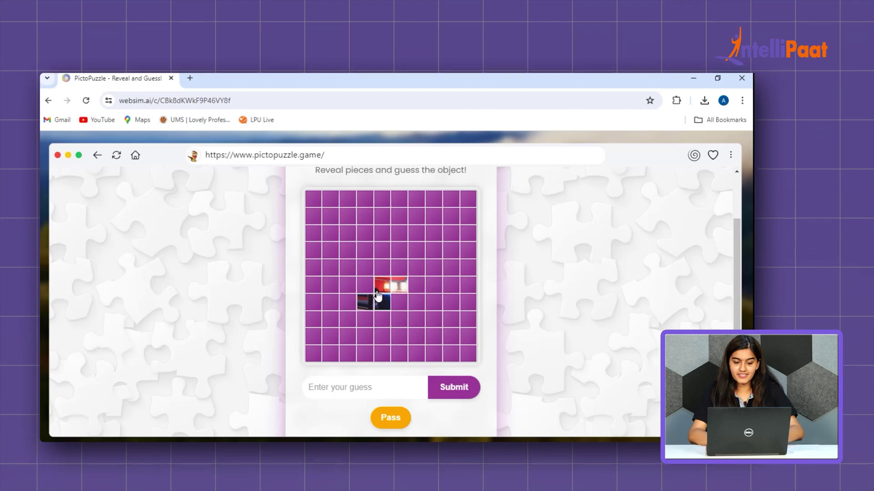
{"action": "left_click", "coordinate": [344, 389]}
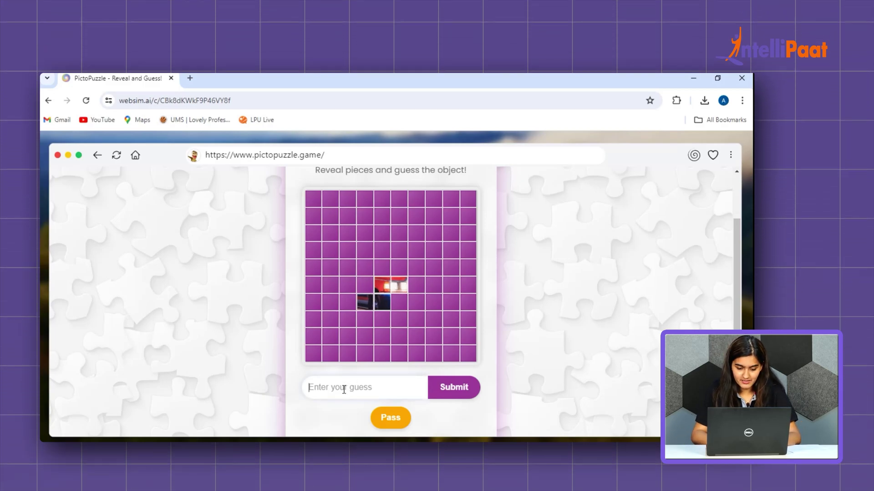
{"action": "type", "text": "light"}
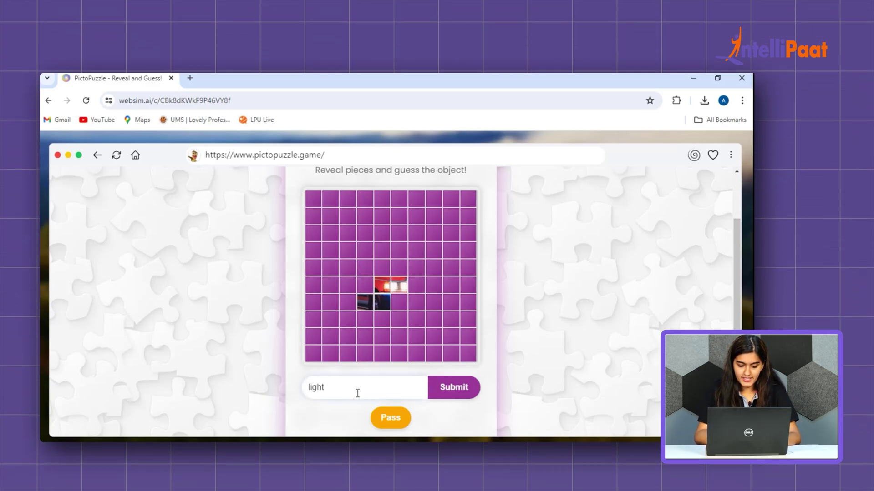
{"action": "type", "text": " bulb"}
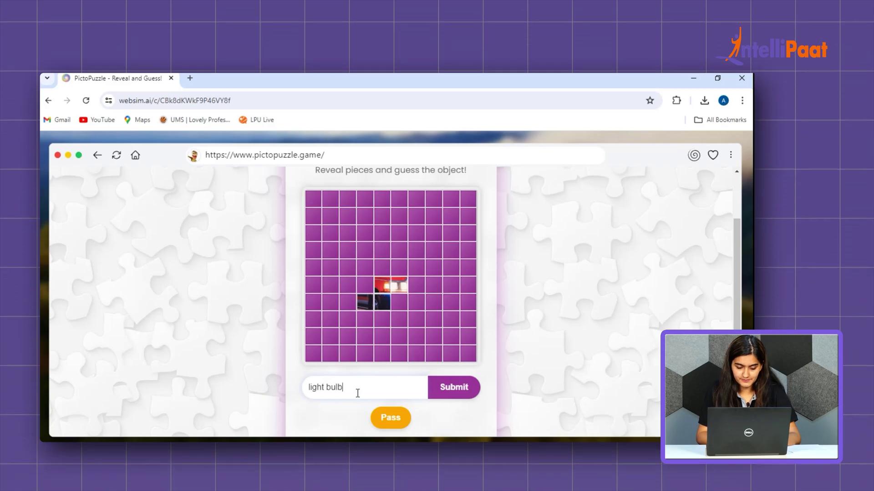
{"action": "left_click", "coordinate": [447, 396]}
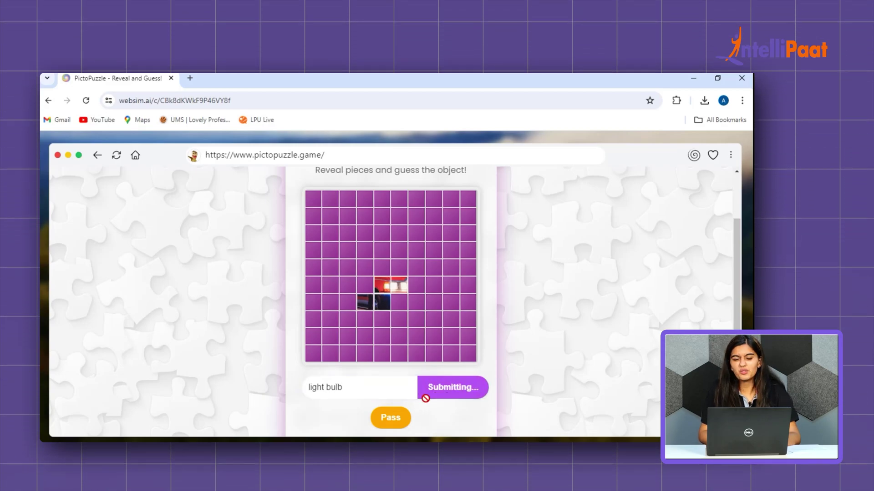
{"action": "scroll", "coordinate": [406, 409], "scroll_direction": "down", "scroll_amount": 2}
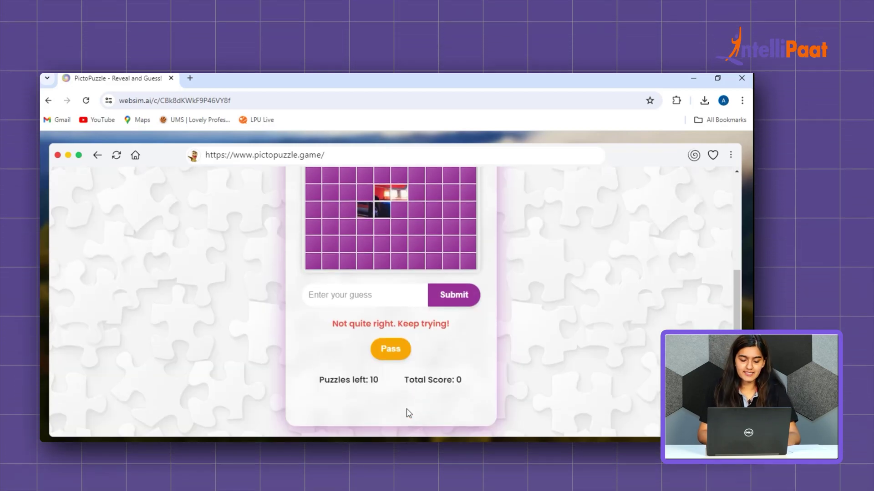